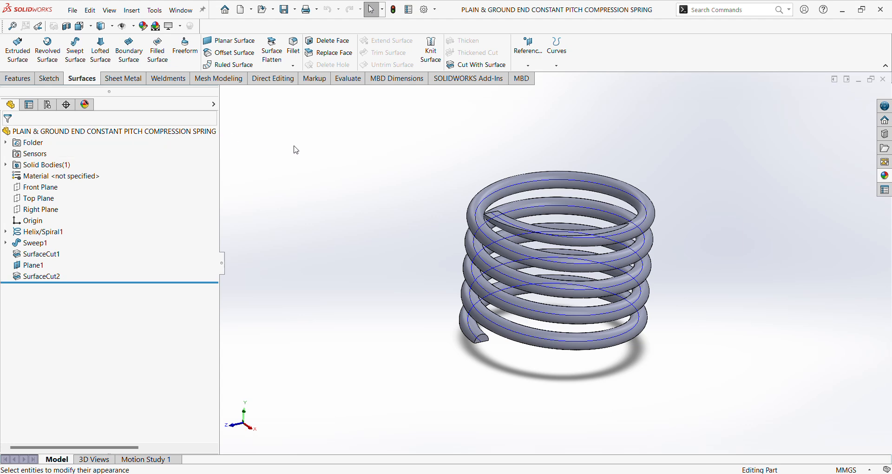
Switch to the variable pitch compression spring part and return to the constant pitch compression spring part
left_click(180, 9)
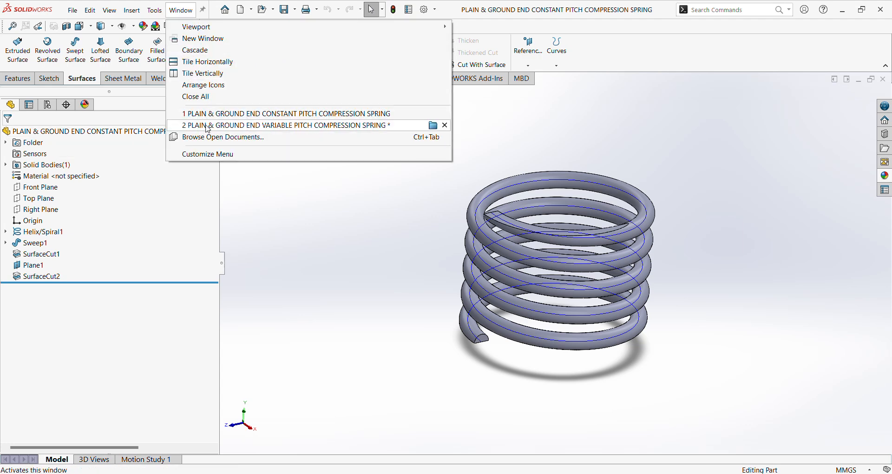
left_click(209, 126)
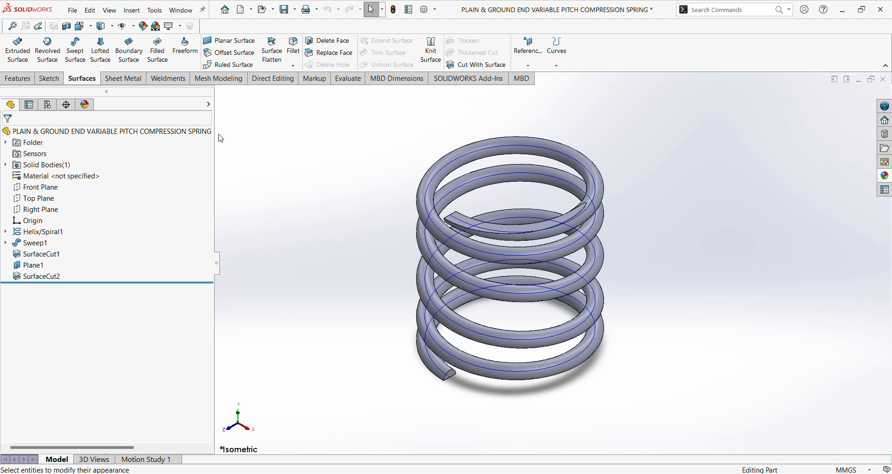
left_click(181, 9)
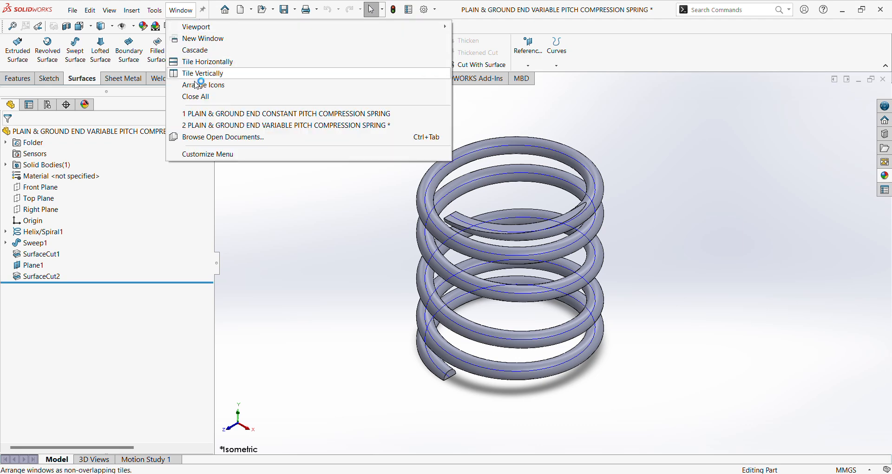
left_click(203, 114)
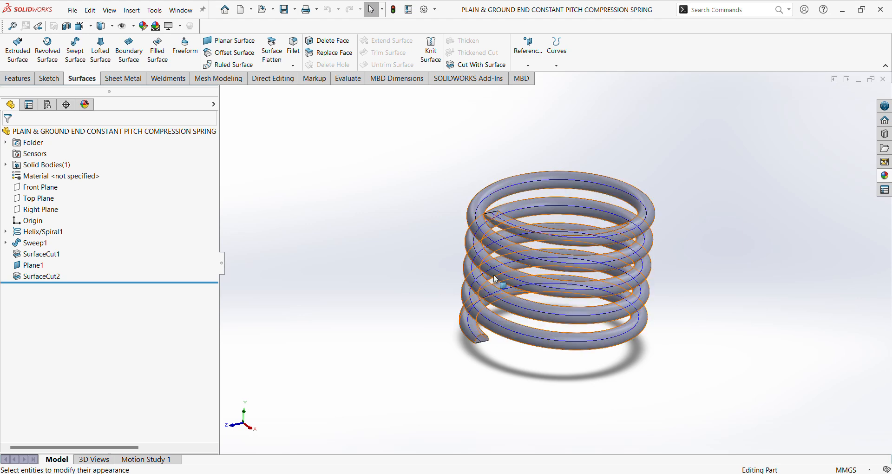
Examine the coils and flat-ground ends of the constant pitch spring from several angles
middle_click_drag(496, 281, 522, 272)
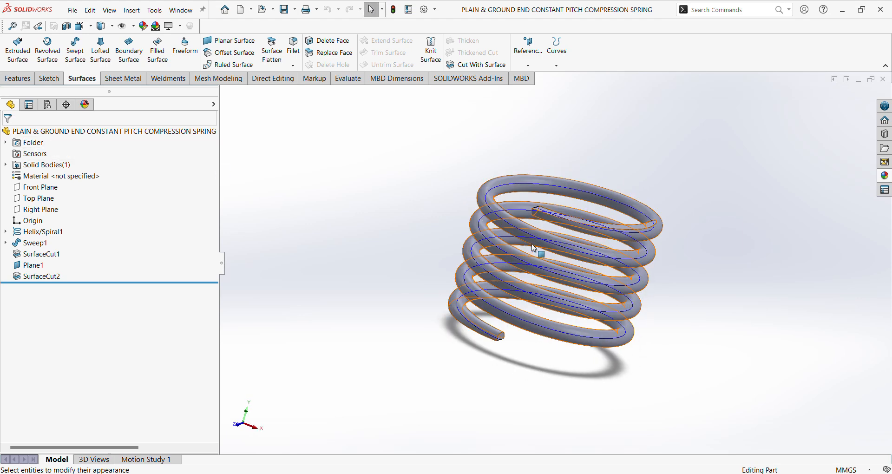
scroll(599, 208, "down", 3)
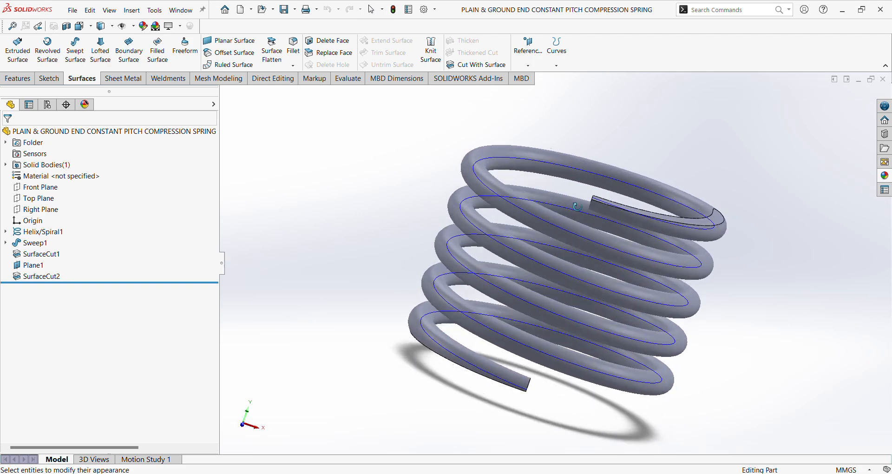
middle_click_drag(599, 208, 565, 323)
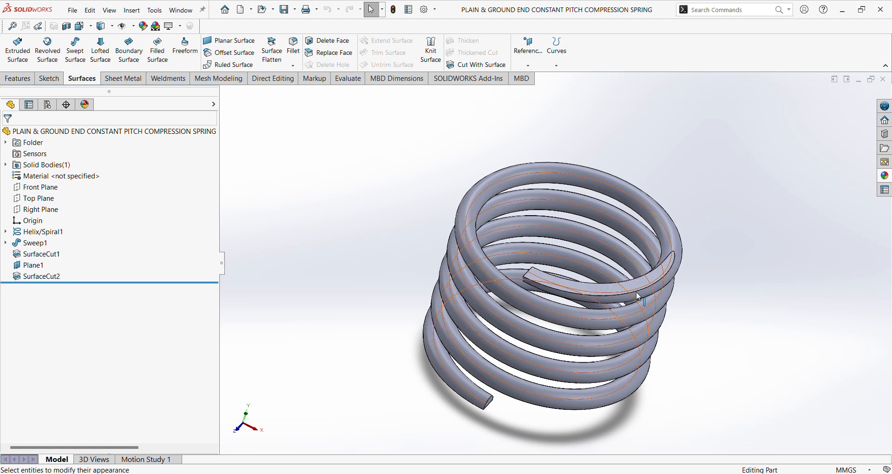
scroll(591, 302, "up", 1)
middle_click_drag(567, 327, 561, 266)
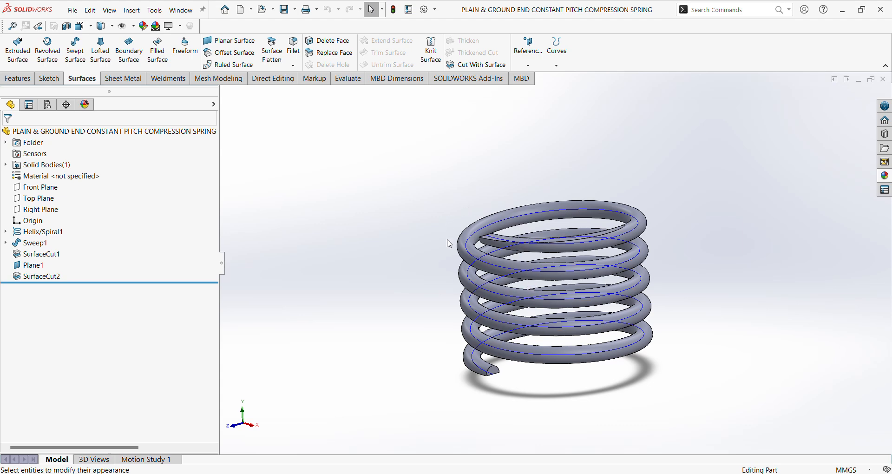
middle_click_drag(415, 214, 650, 234)
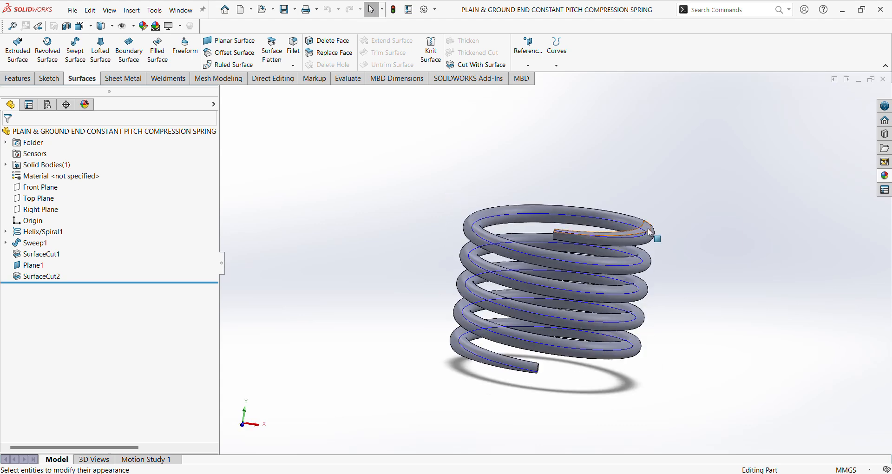
middle_click_drag(644, 306, 511, 284)
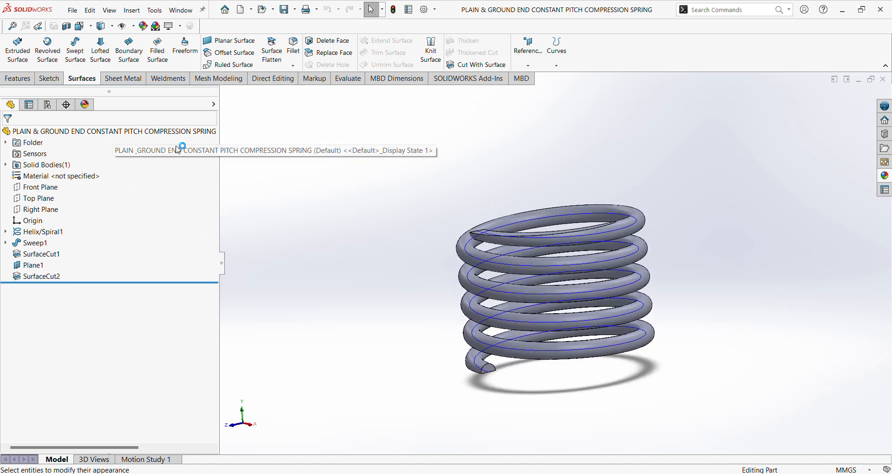
View the constant pitch spring normal to the Right Plane and inspect the spacing between its coils
left_click(44, 210)
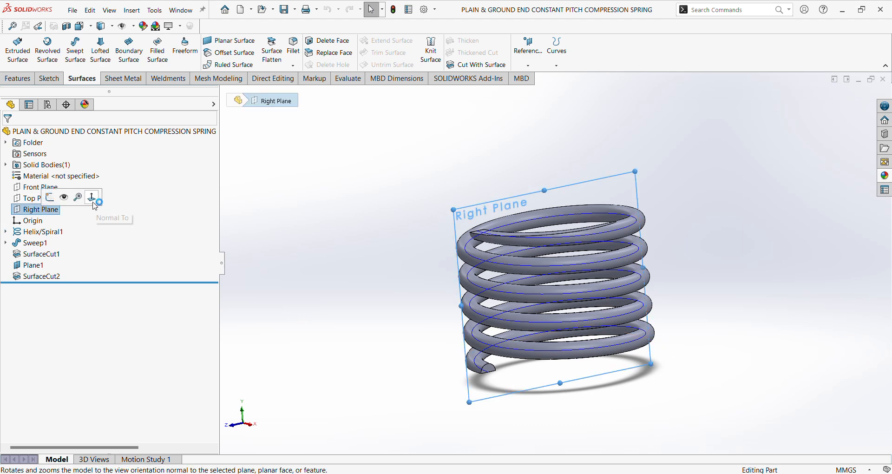
left_click(95, 199)
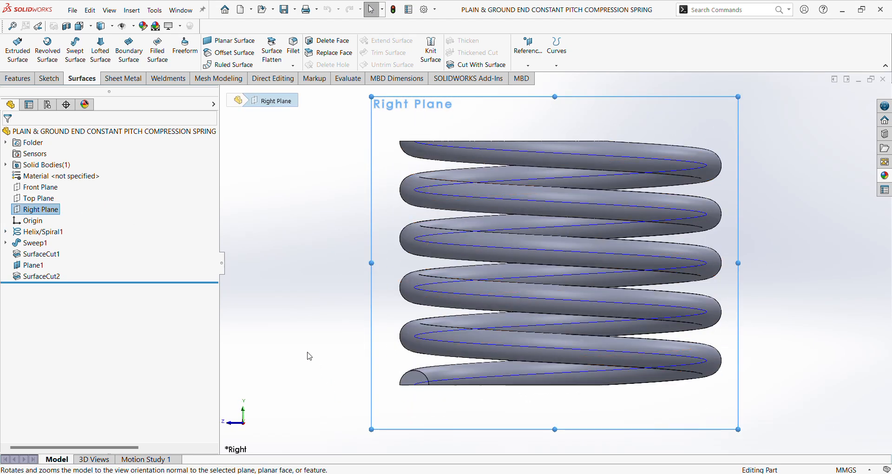
left_click(310, 357)
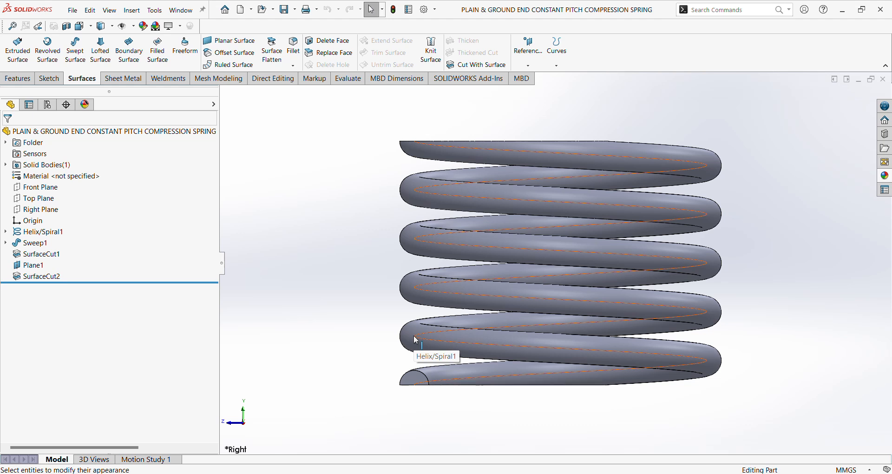
left_click(417, 291)
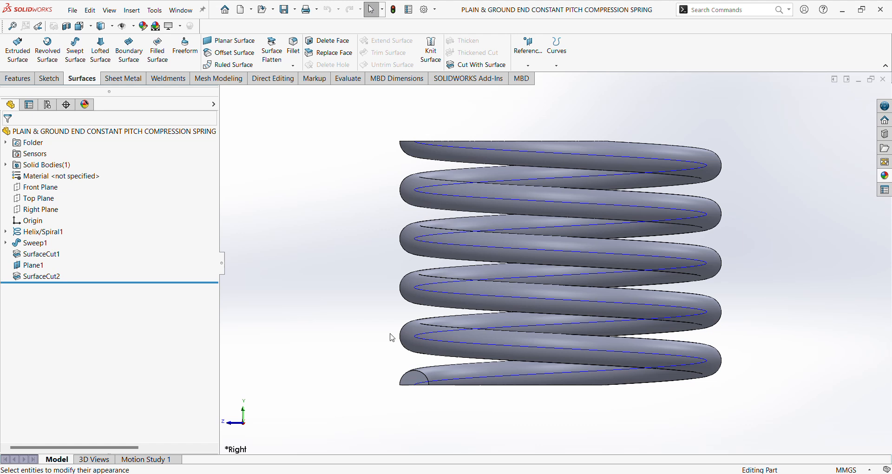
key("z")
key("z")
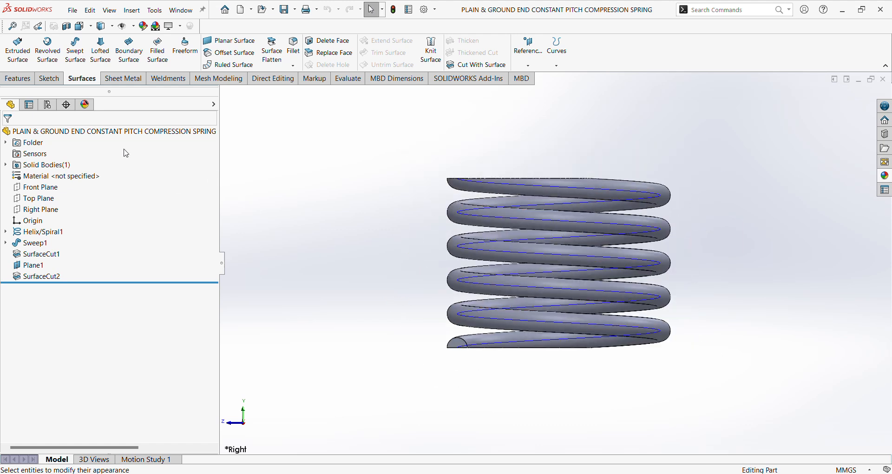
middle_click_drag(356, 294, 386, 331)
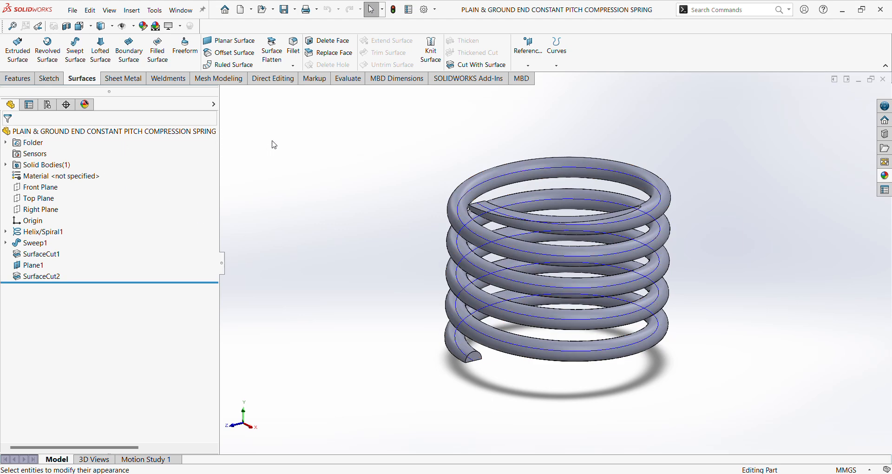
Switch to the PLAIN & GROUND END VARIABLE PITCH COMPRESSION SPRING part and examine its ground ends
left_click(176, 12)
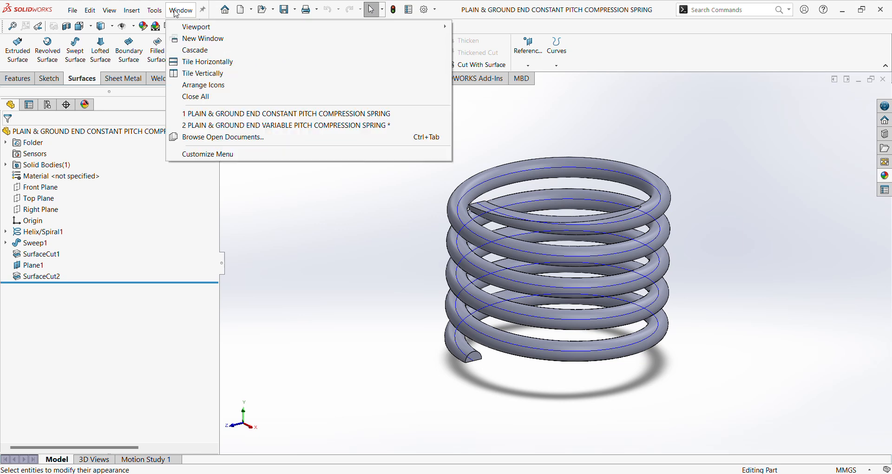
left_click(208, 128)
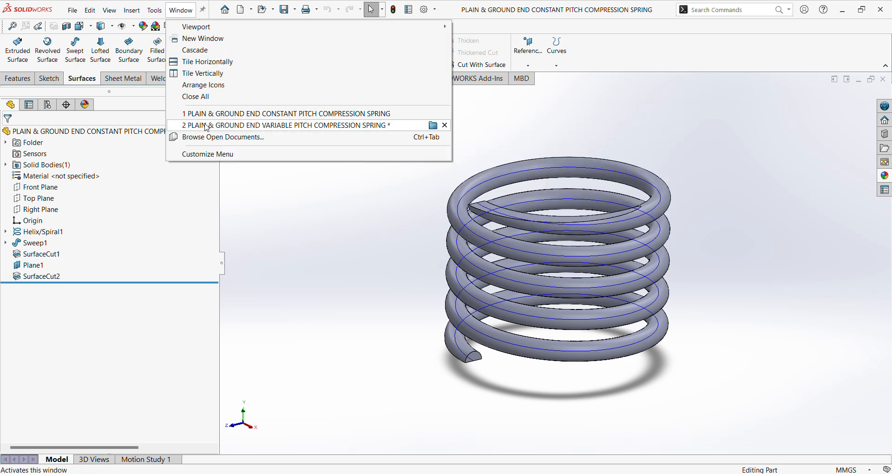
left_click(207, 128)
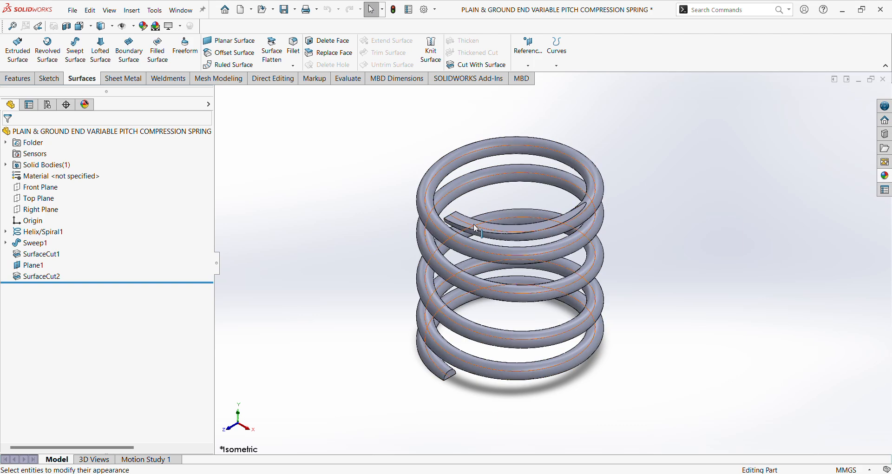
middle_click_drag(475, 228, 427, 339)
middle_click_drag(424, 368, 492, 297)
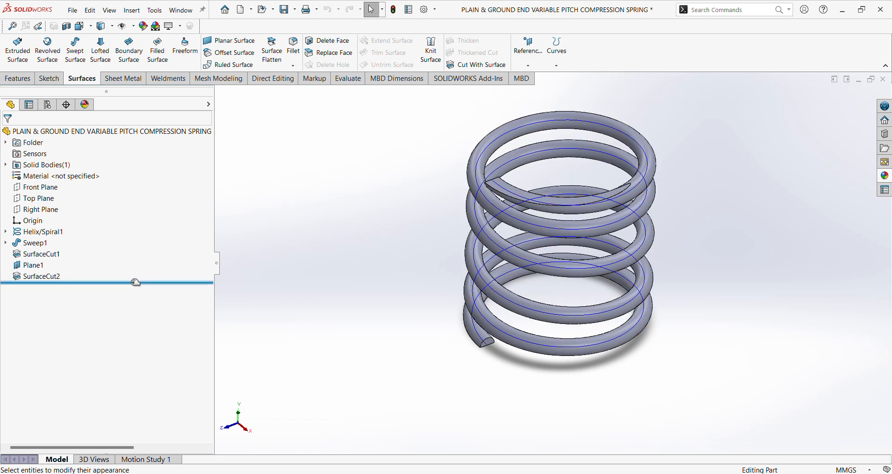
Inspect the variable pitch spring's coil spacing normal to the Right Plane, then return to an isometric view
left_click(44, 211)
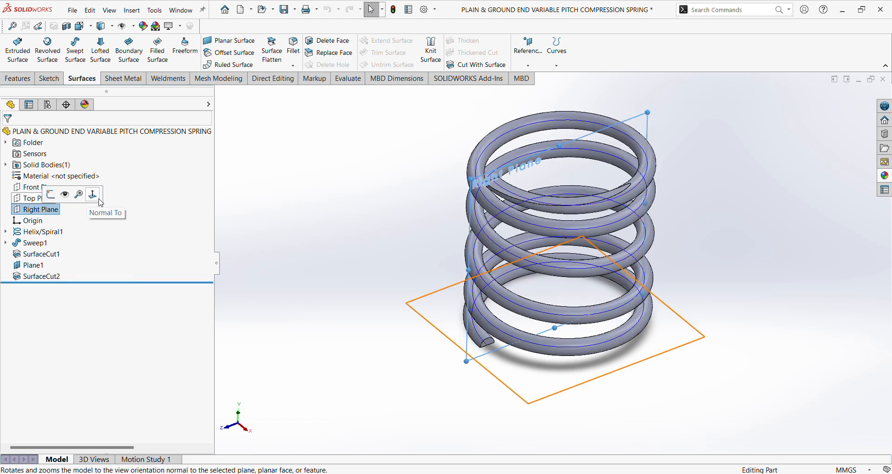
left_click(93, 194)
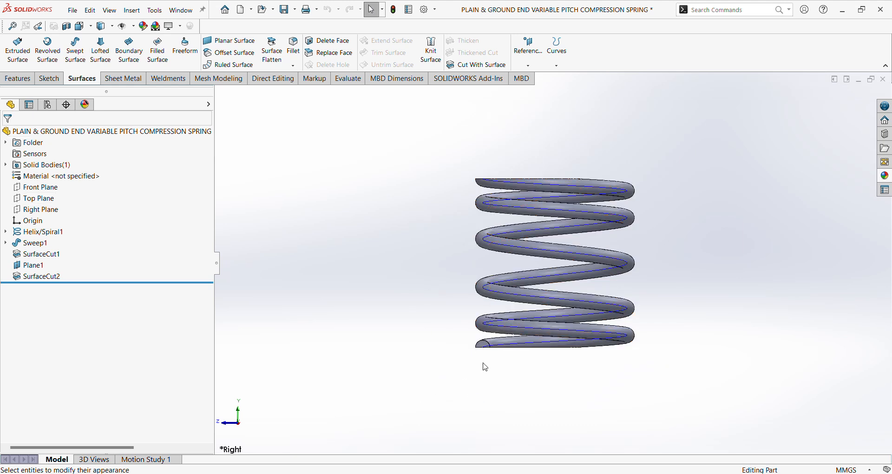
scroll(491, 364, "down", 2)
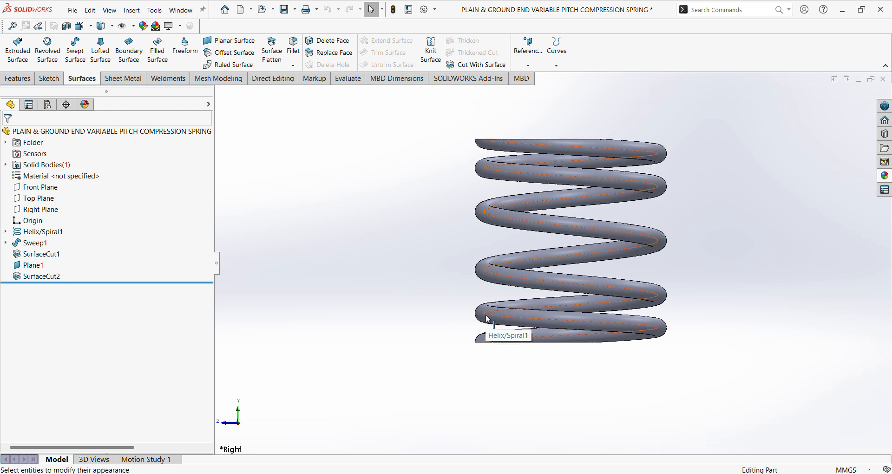
left_click(486, 277)
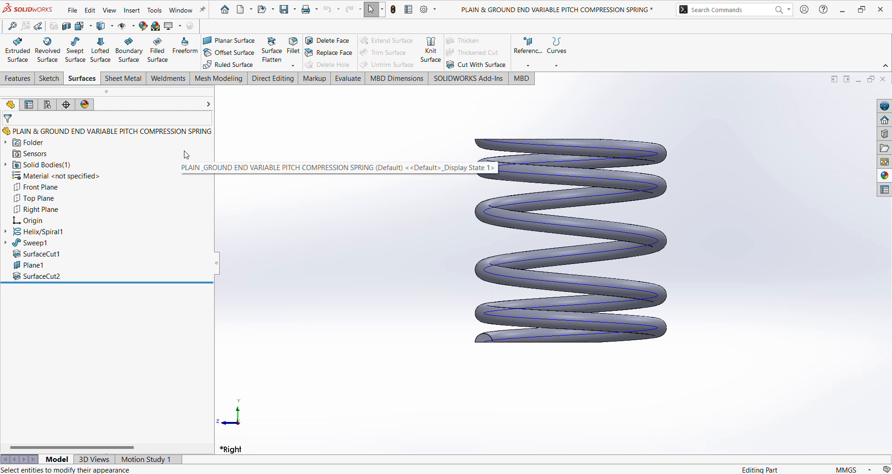
key("ctrl+7")
key("Escape")
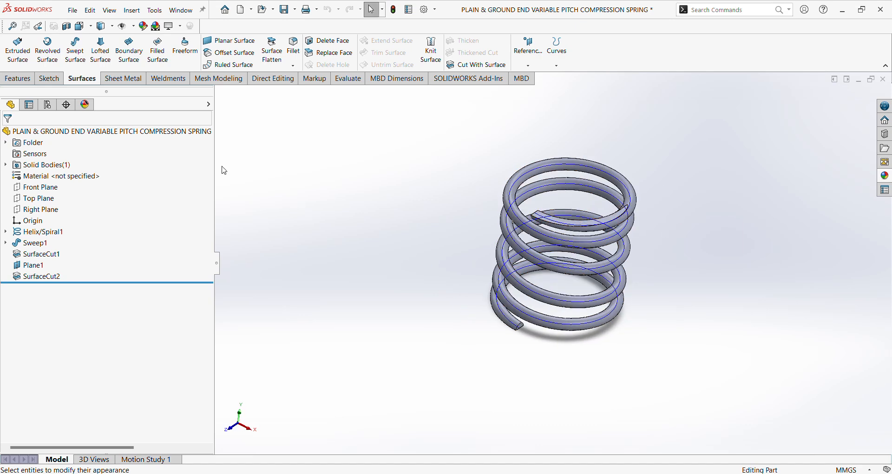
Create a new part document and set its units to MMGS (millimeter, gram, second)
left_click(73, 10)
left_click(84, 26)
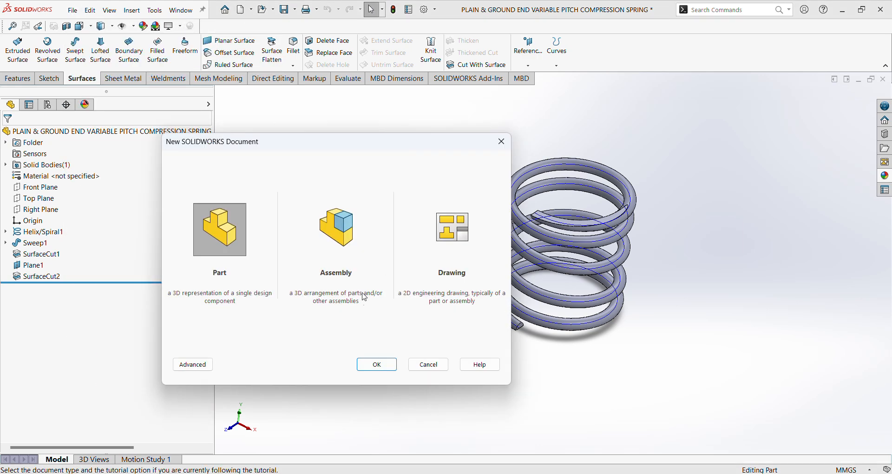
left_click(366, 365)
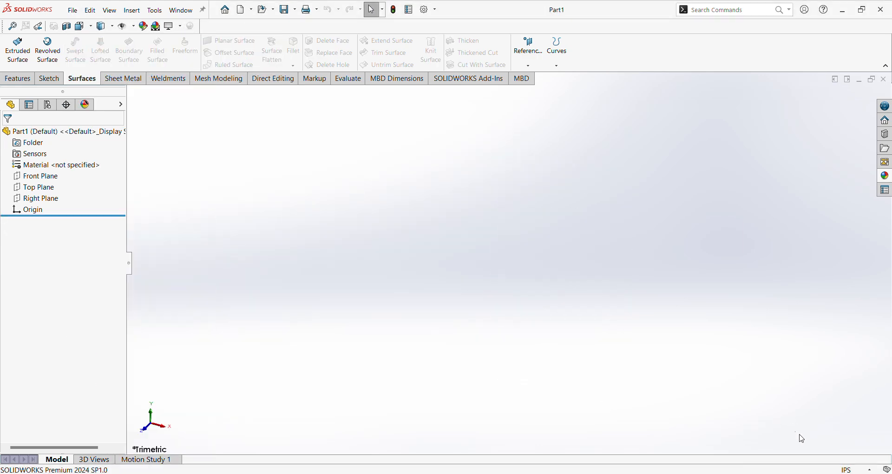
left_click(846, 469)
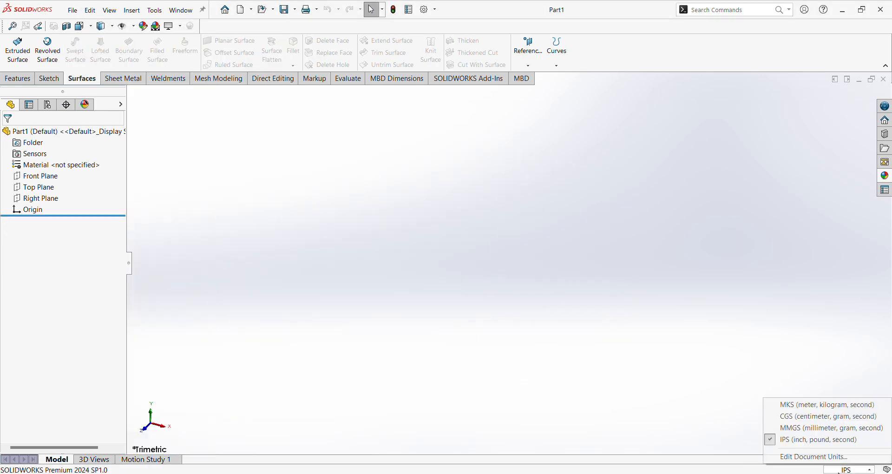
left_click(797, 427)
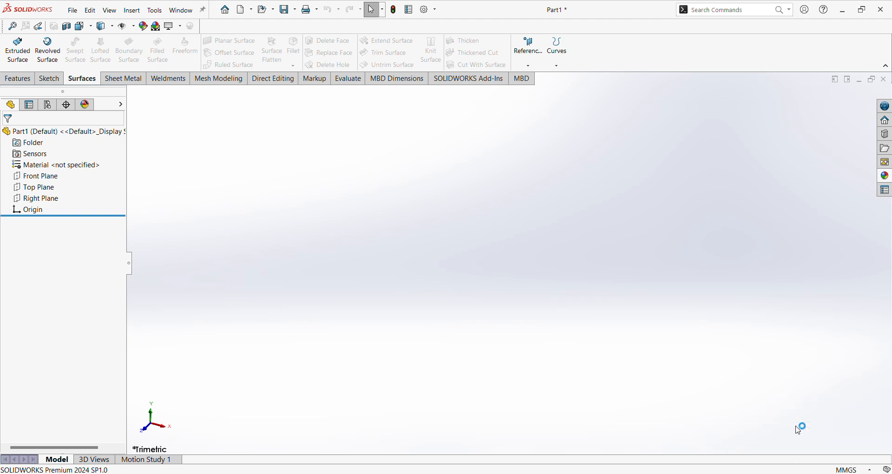
Start a sketch on the Top Plane and draw a circle about 100 mm in diameter centred on the origin
left_click(37, 187)
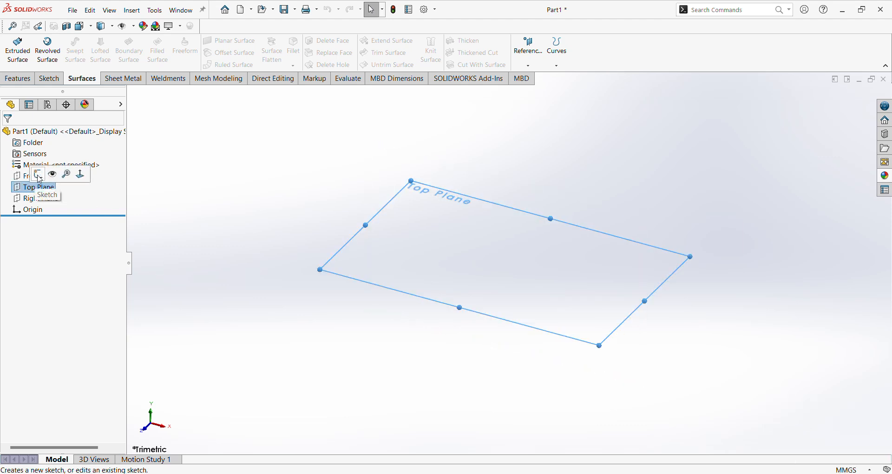
left_click(39, 176)
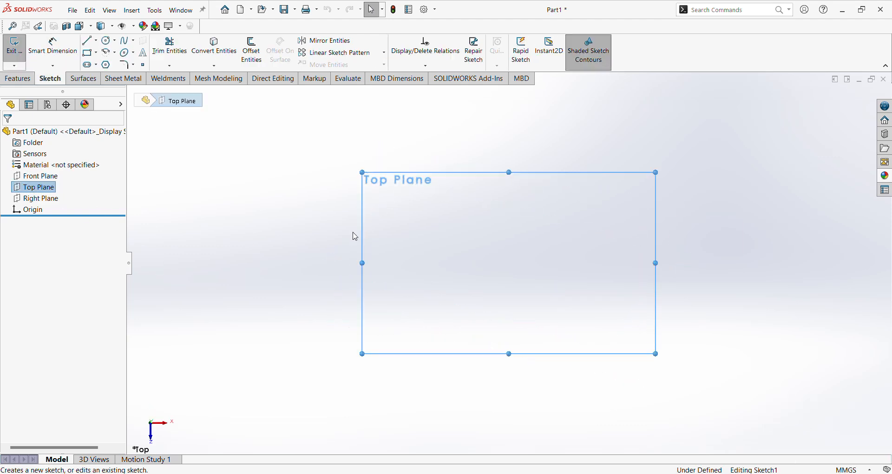
left_click(104, 45)
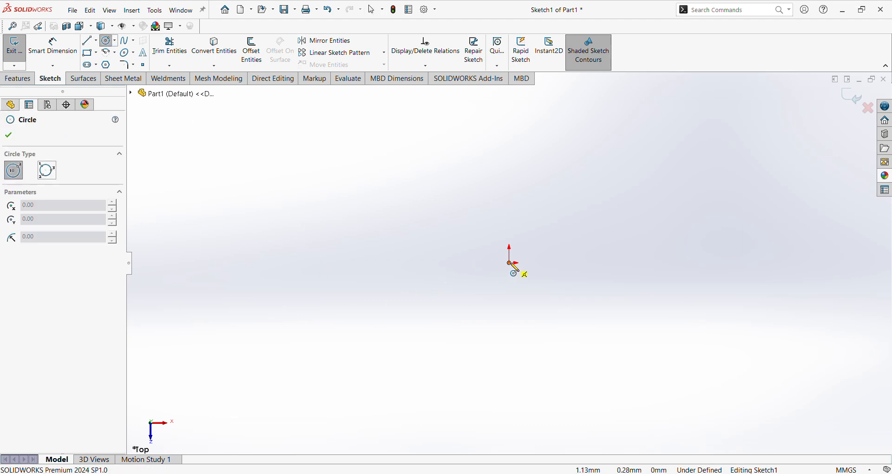
left_click(513, 265)
left_click(576, 216)
Dimension the circle's diameter as 30 mm
left_click(52, 47)
left_click(547, 193)
left_click(642, 168)
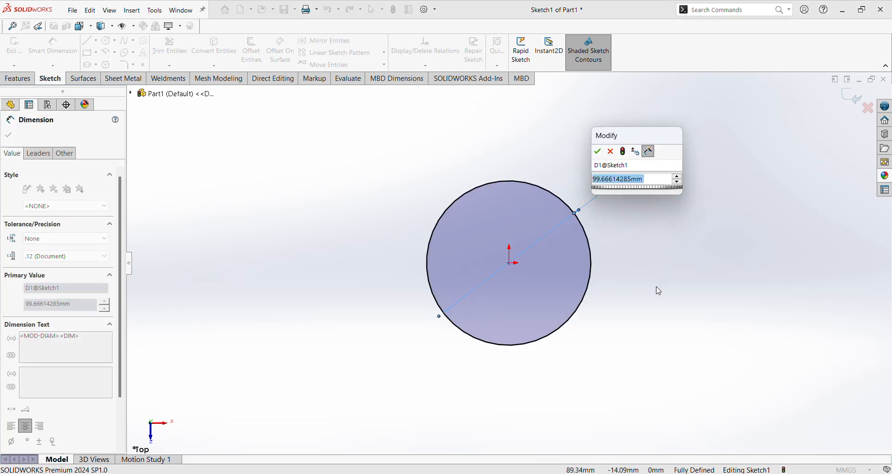
type("30")
key("Return")
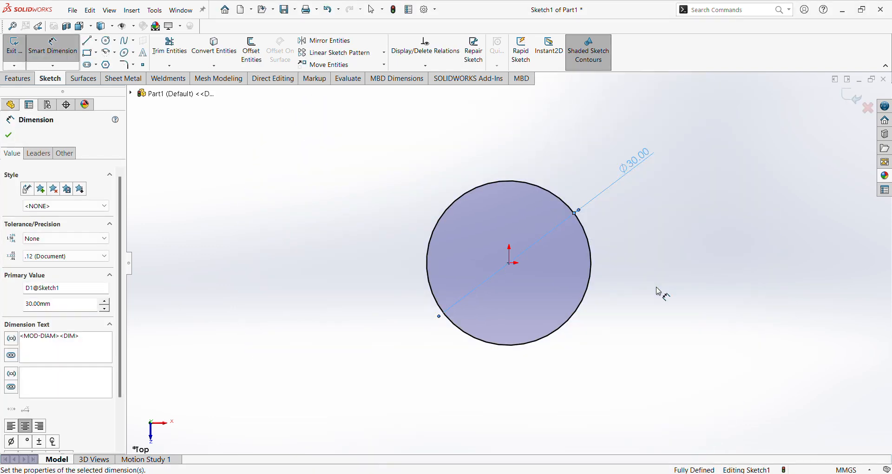
left_click(593, 323)
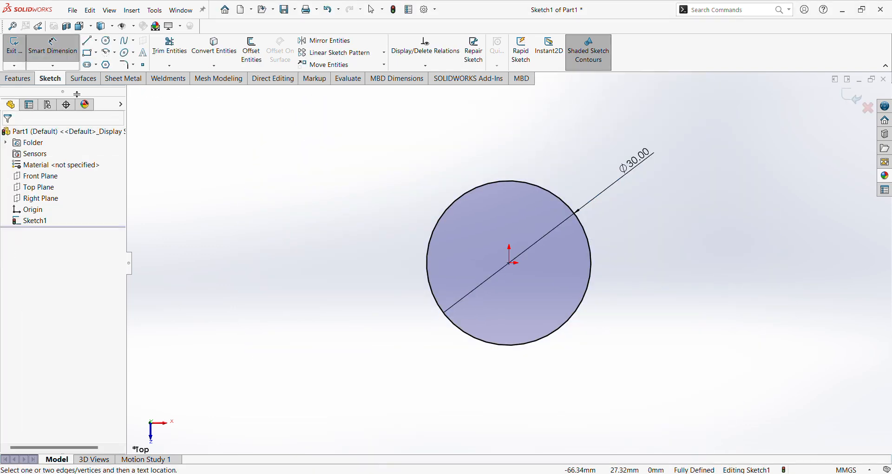
Close the circle sketch and start a helix from it with a constant pitch of 5 mm
left_click(10, 50)
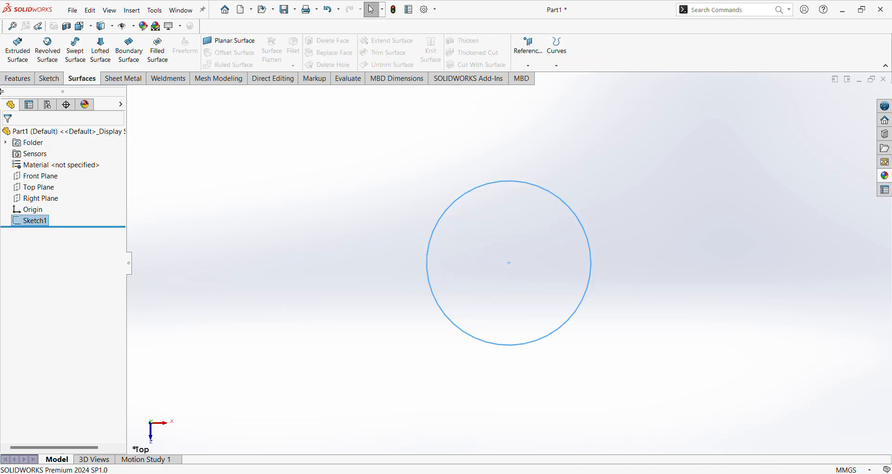
left_click(17, 79)
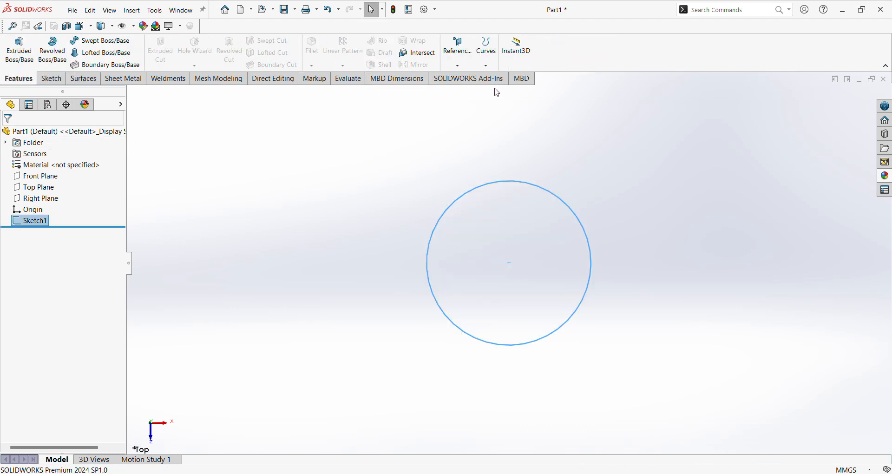
left_click(488, 49)
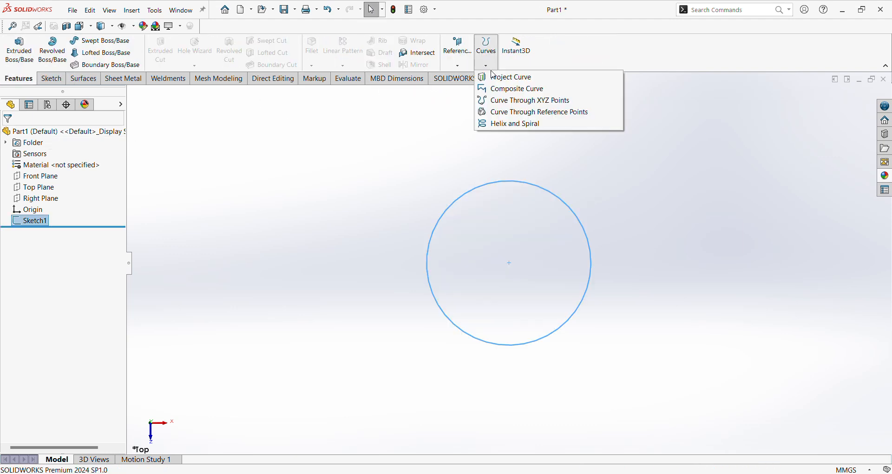
left_click(509, 124)
middle_click_drag(509, 295, 524, 175)
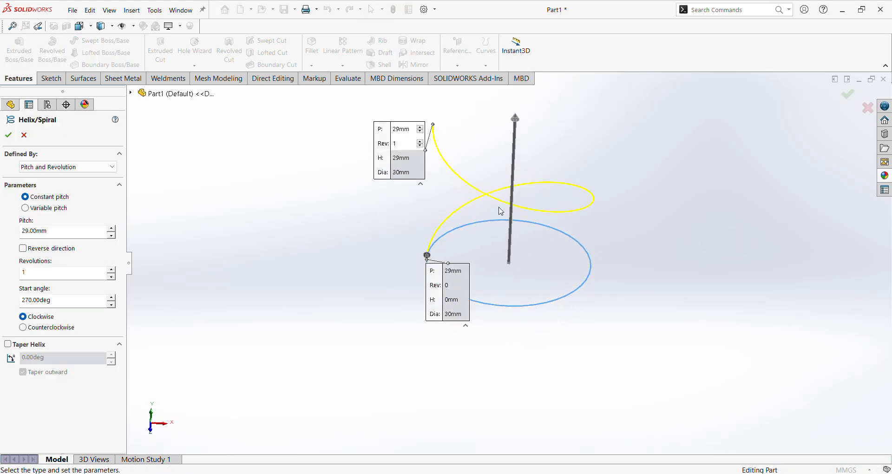
left_click(26, 208)
left_click(62, 233)
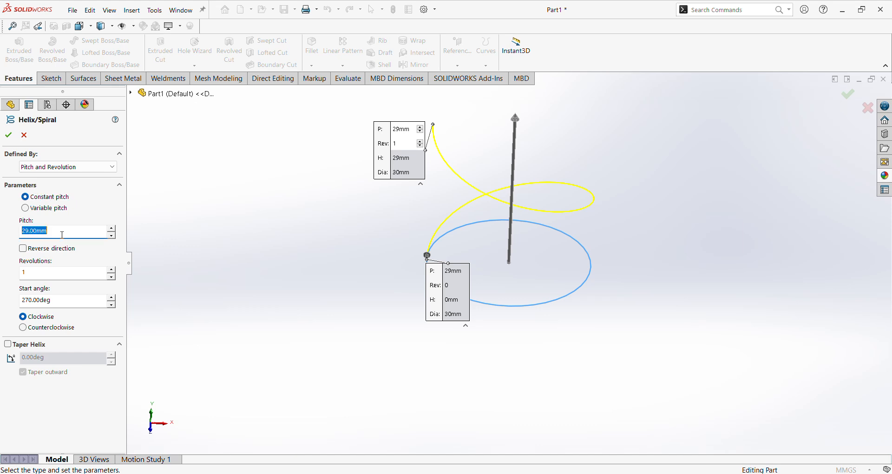
type("5")
key("Return")
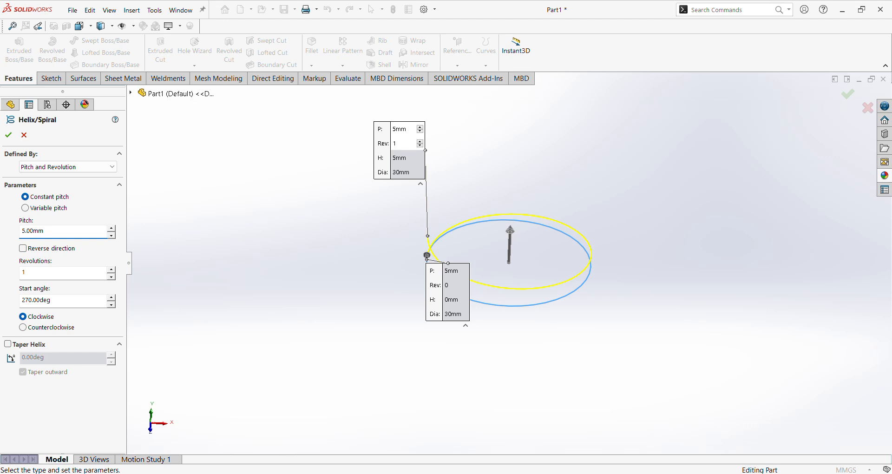
Set the helix to 5 revolutions with a 0° start angle, keep it clockwise, and create it
left_click(36, 278)
type("5")
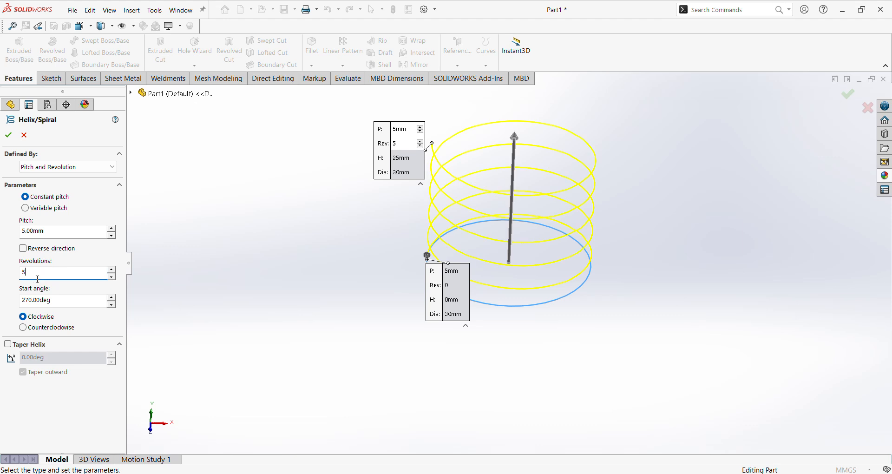
left_click(18, 303)
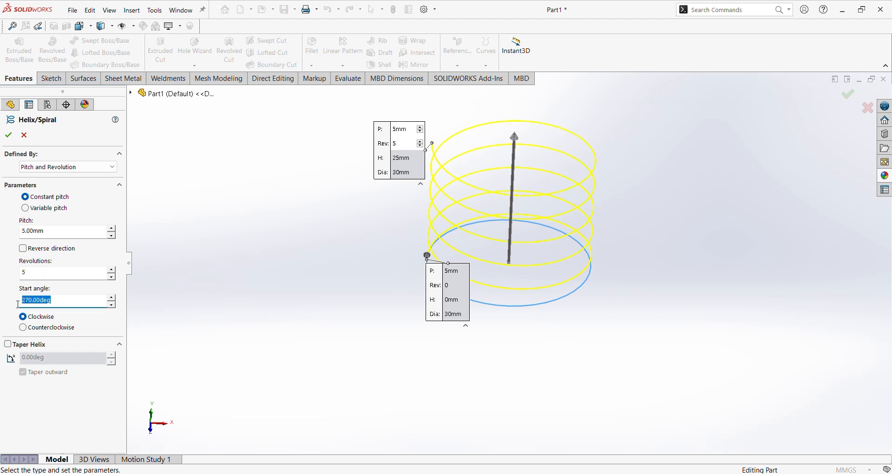
type("0")
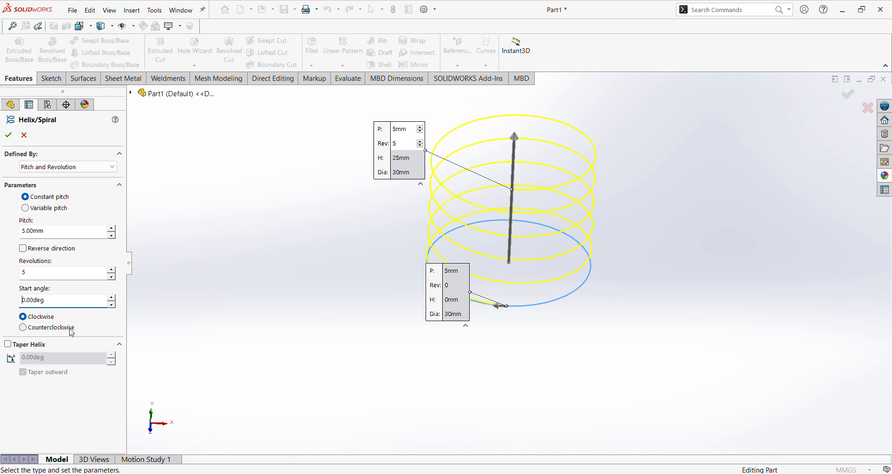
left_click(8, 135)
left_click(189, 239)
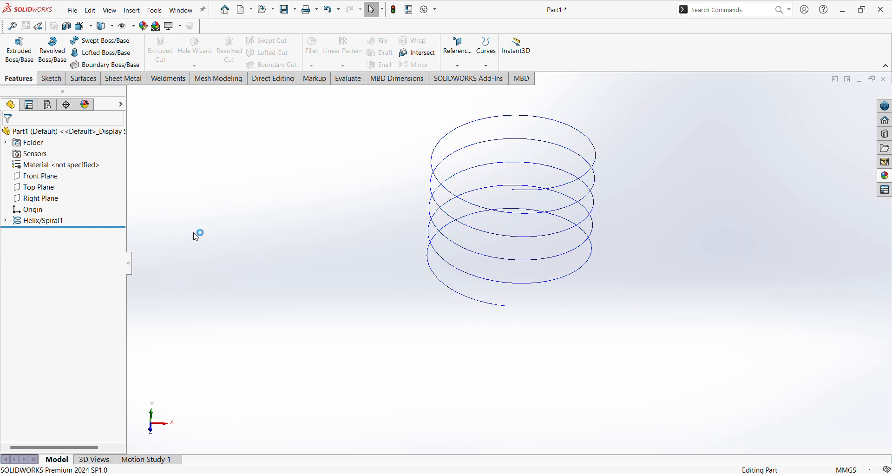
Start a sketch on the Right Plane and draw a circle about 2.5 mm in diameter beside the helix's lower end
middle_click_drag(574, 270, 539, 291)
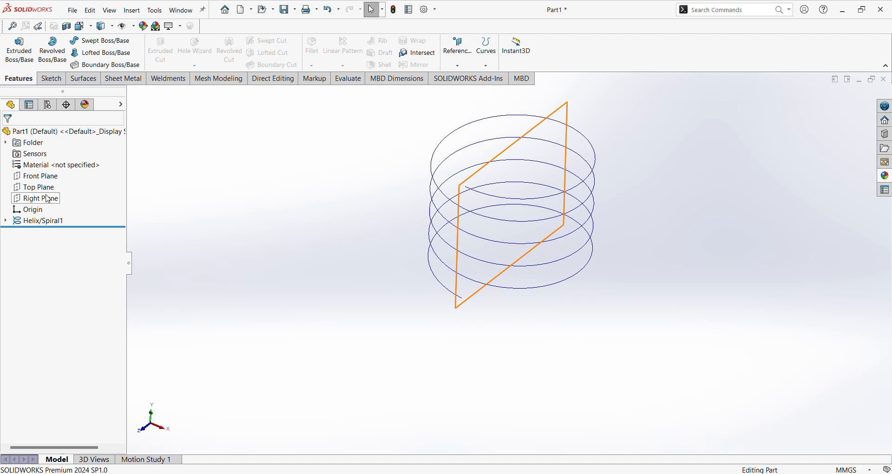
left_click(48, 200)
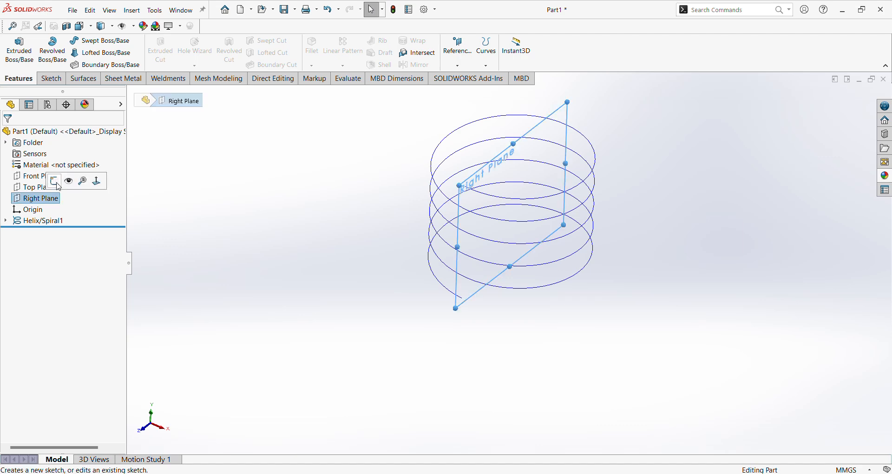
left_click(56, 183)
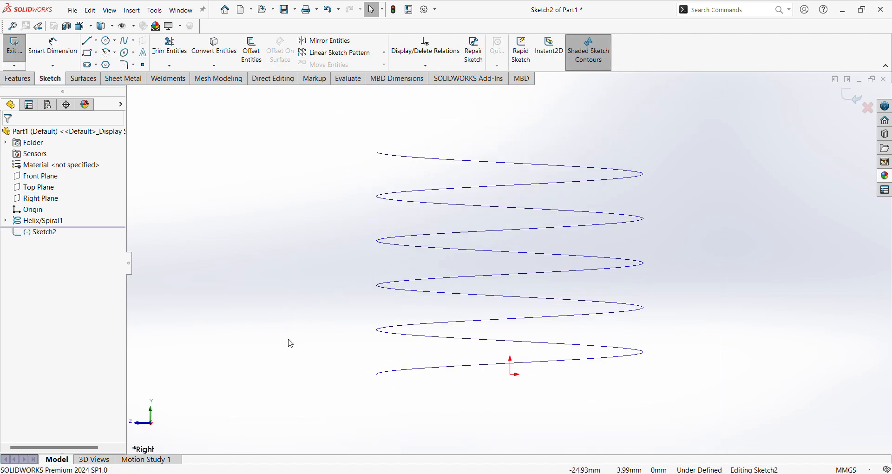
left_click(108, 41)
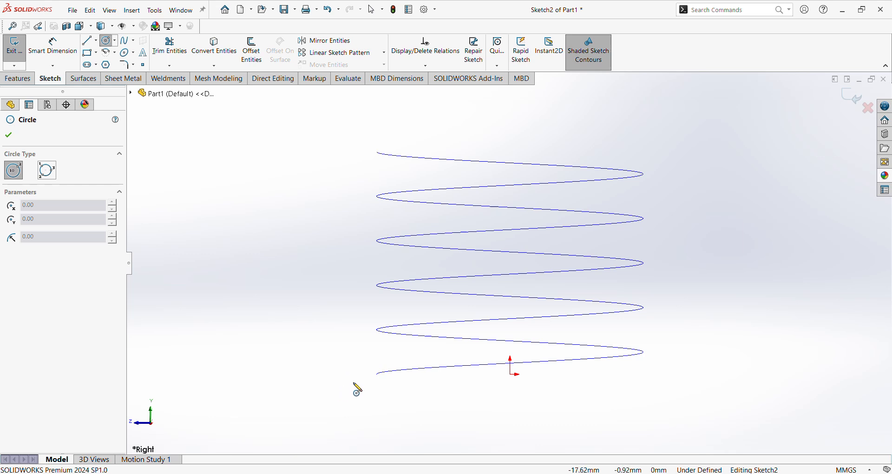
left_click(355, 374)
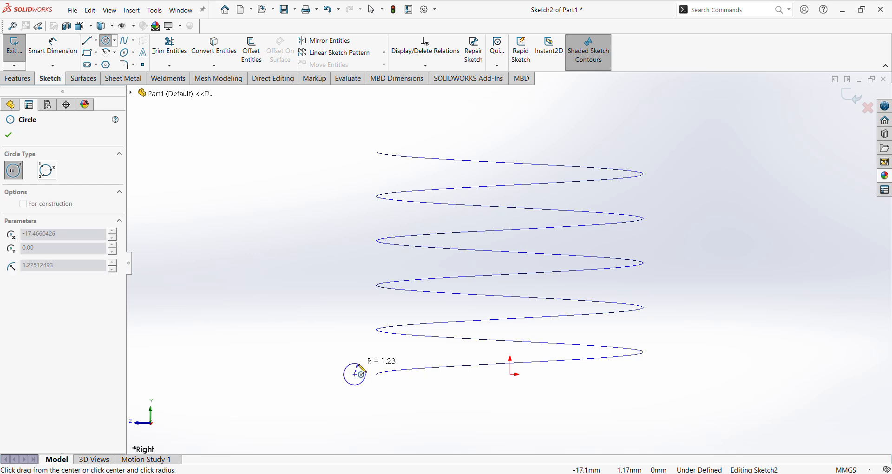
left_click(361, 371)
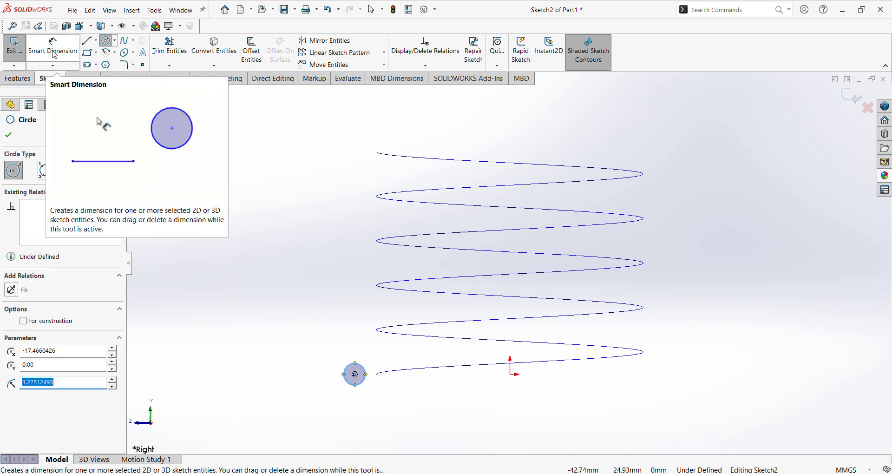
Dimension the small circle's diameter as 3 mm
left_click(53, 46)
left_click(349, 374)
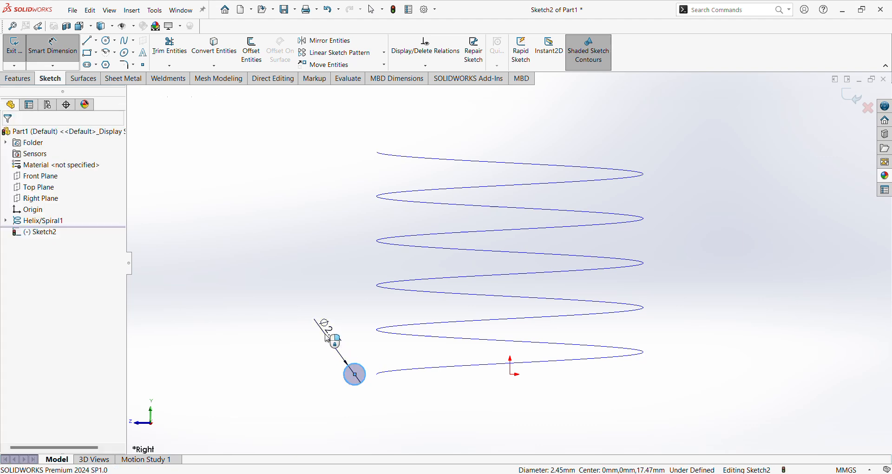
left_click(328, 332)
type("3")
key("Return")
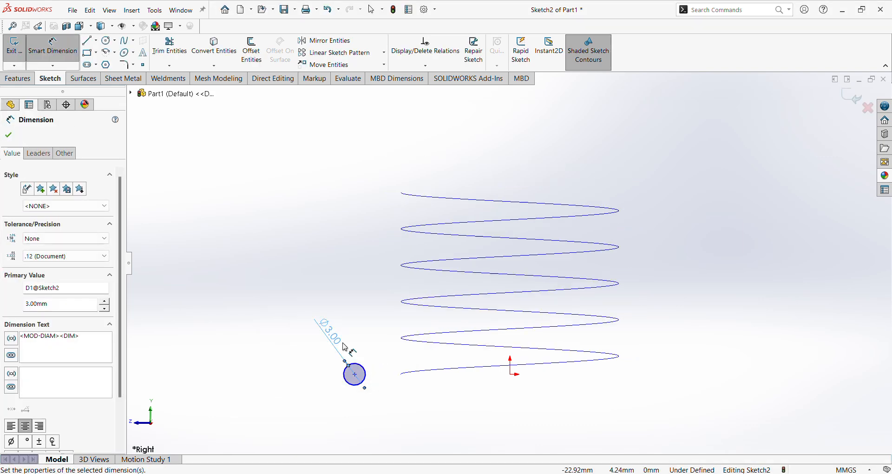
left_click(266, 347)
key("Escape")
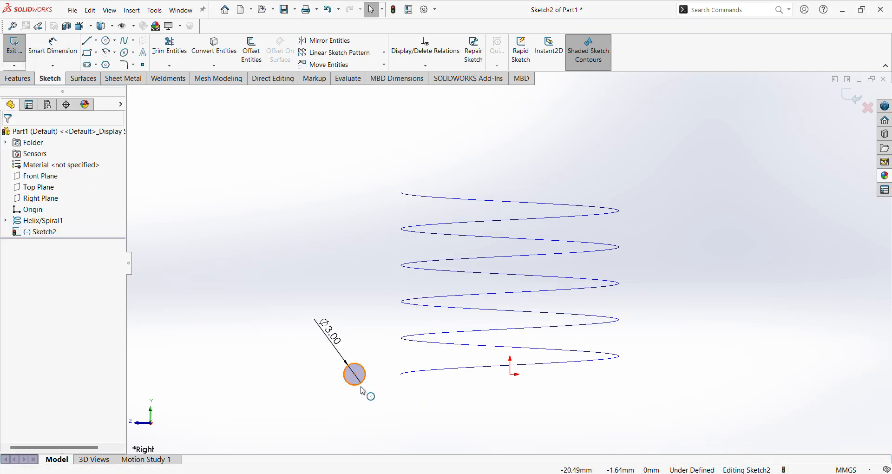
Add a horizontal relation between the small circle's centre and the origin, and move the circle closer to the helix's start
left_click(356, 375)
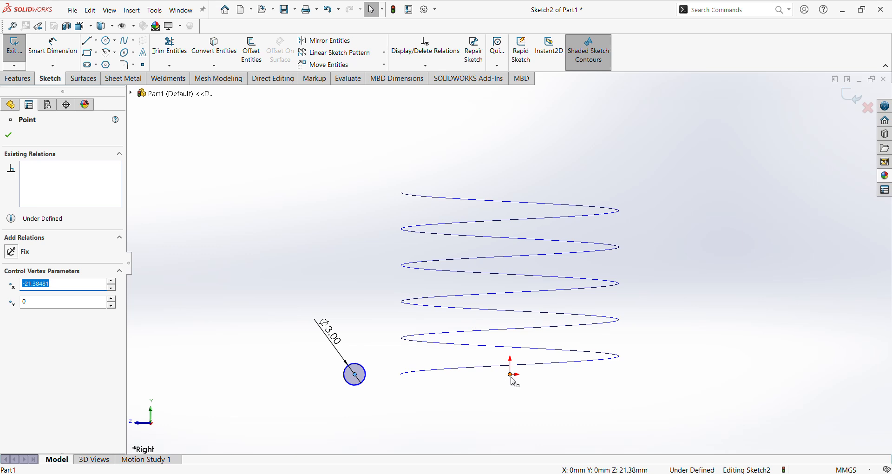
left_click(513, 378, "ctrl")
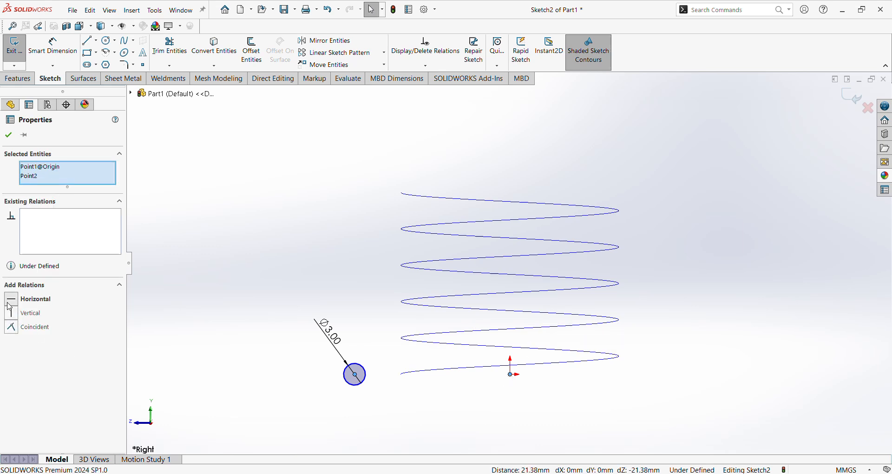
left_click(297, 425)
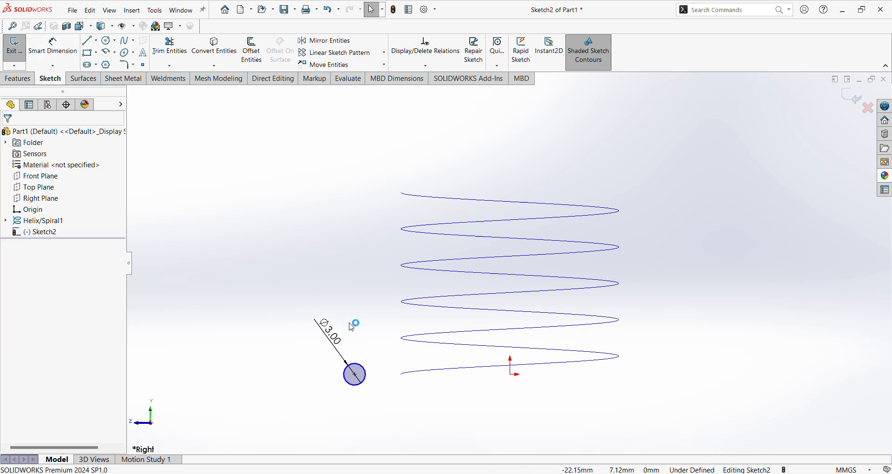
left_click_drag(355, 375, 380, 377)
left_click(400, 398)
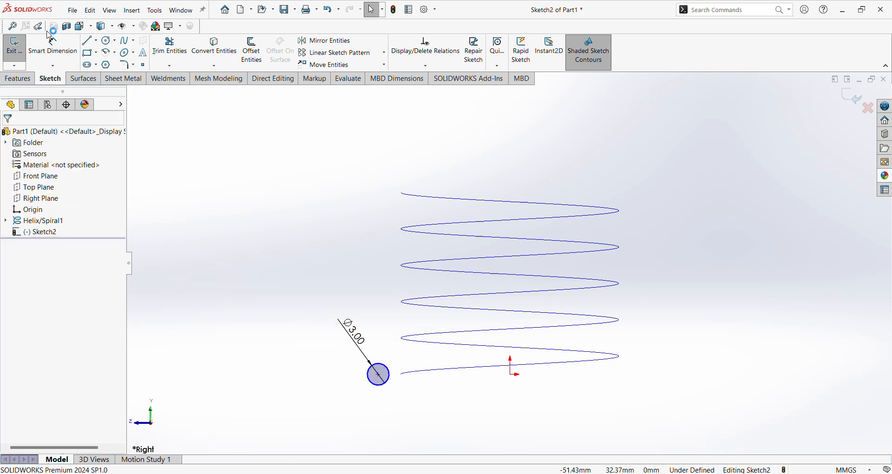
Dimension the distance between the small circle's centre and the origin as 30/2 mm
left_click(51, 53)
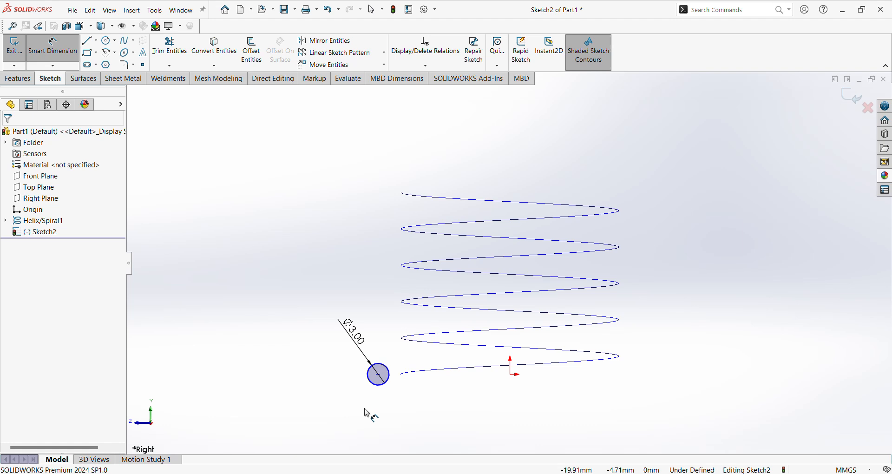
left_click(379, 375)
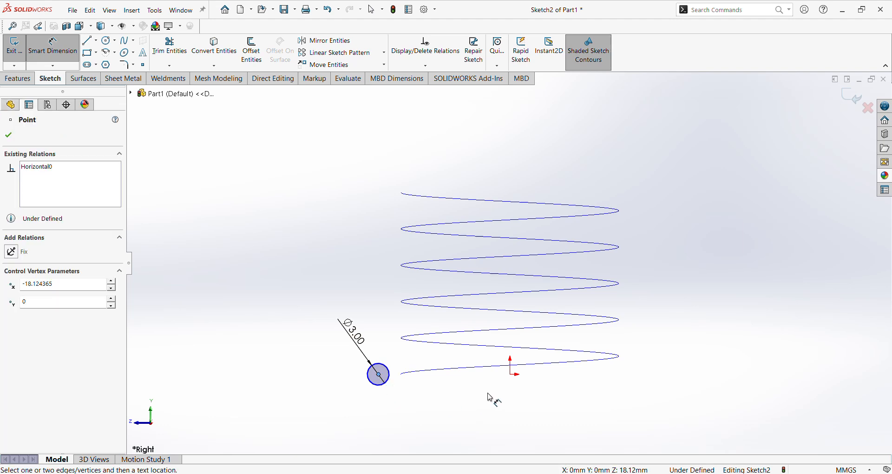
left_click(512, 375)
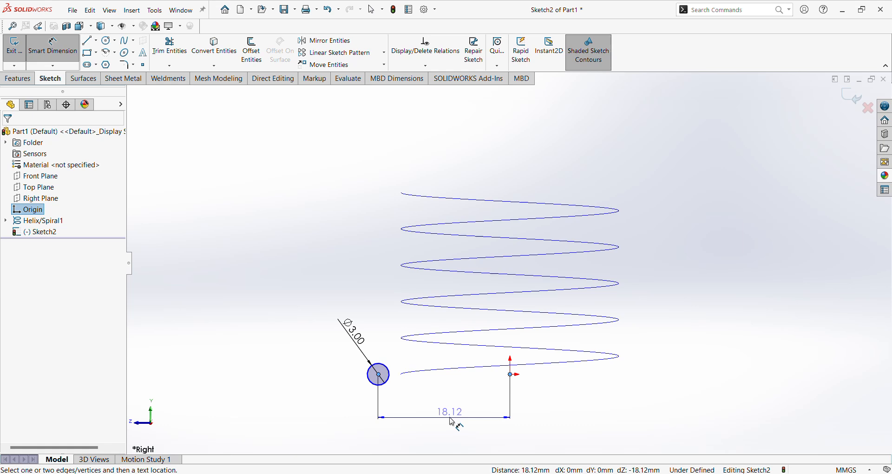
left_click(455, 407)
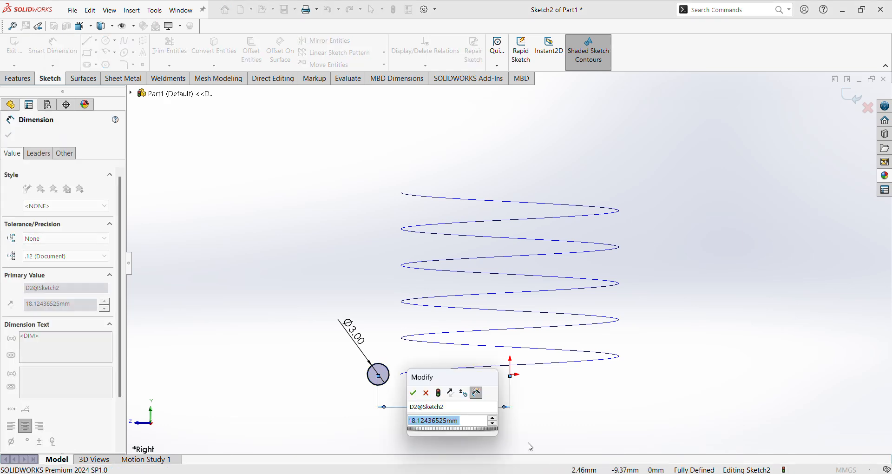
type("30")
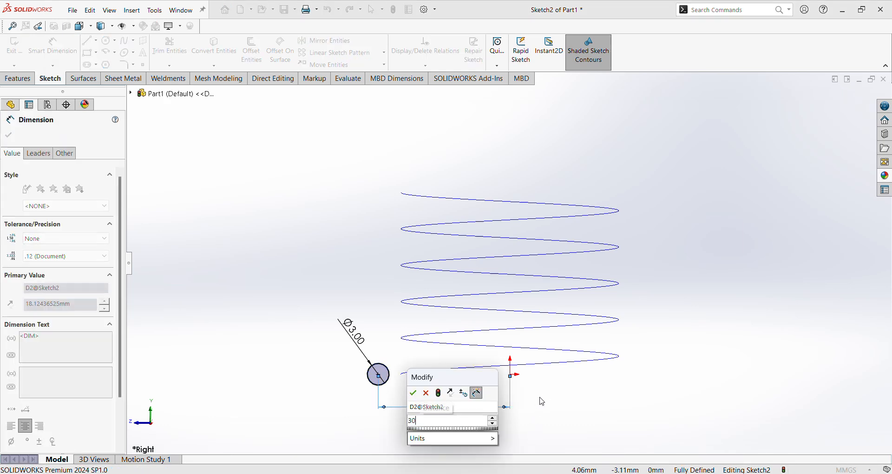
type("/2")
key("Return")
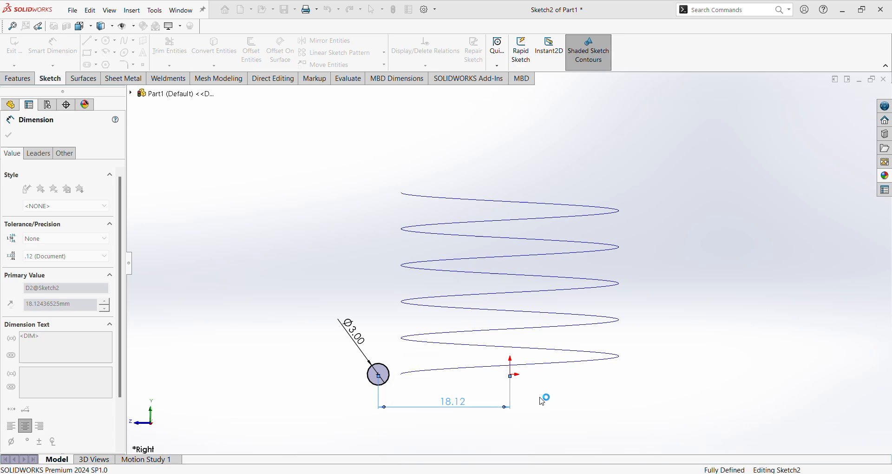
scroll(420, 385, "down", 3)
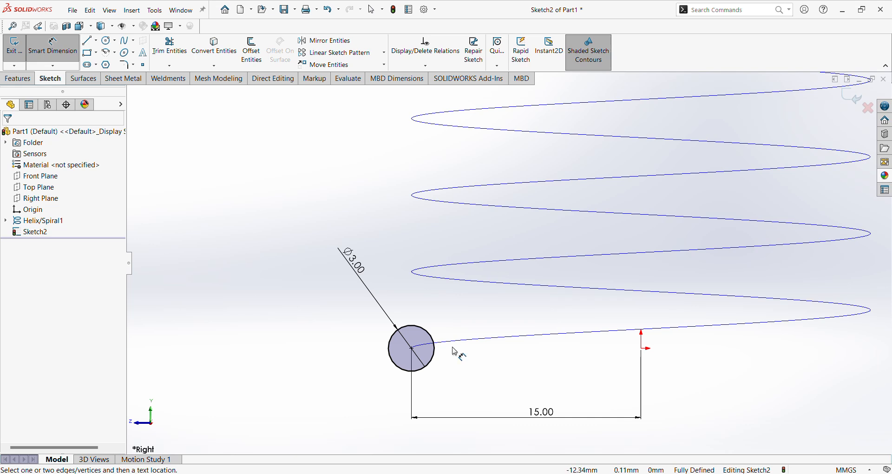
scroll(472, 366, "up", 1)
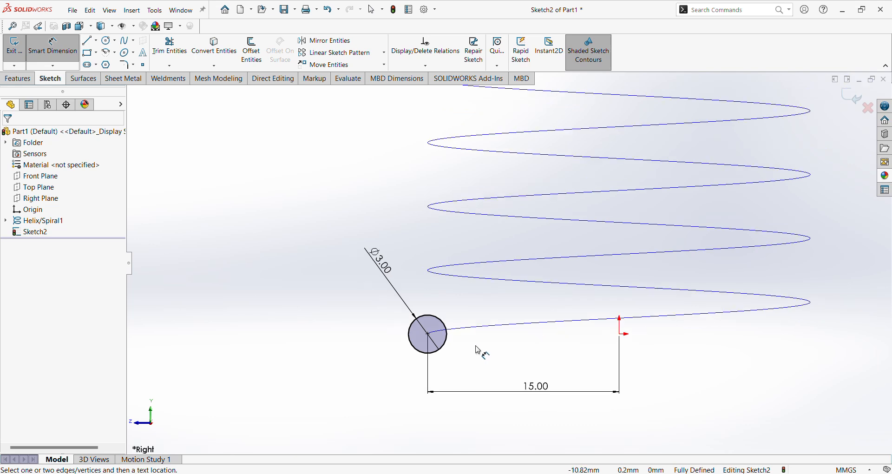
Close the profile sketch and create a Swept Boss/Base of the 3 mm circle along the helix
left_click(7, 55)
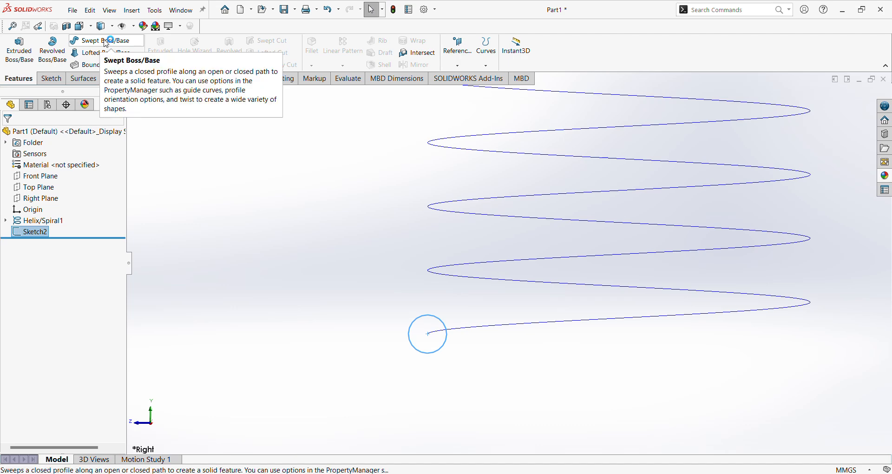
left_click(107, 43)
mouse_move(414, 331)
middle_mouse_down()
mouse_move(485, 362)
mouse_move(571, 320)
middle_mouse_up()
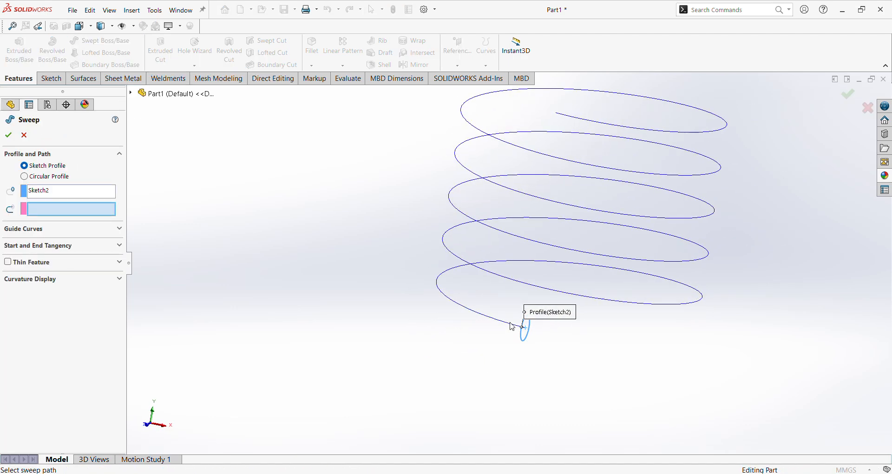
left_click(519, 287)
middle_click_drag(511, 292, 480, 321)
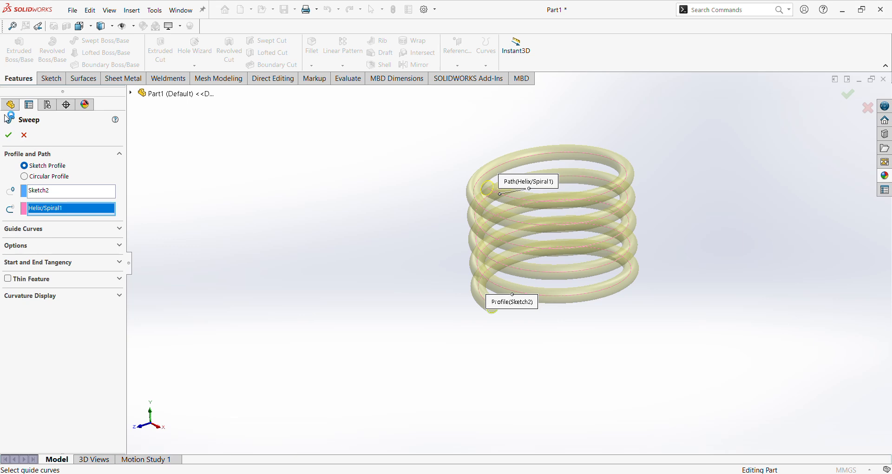
left_click(8, 134)
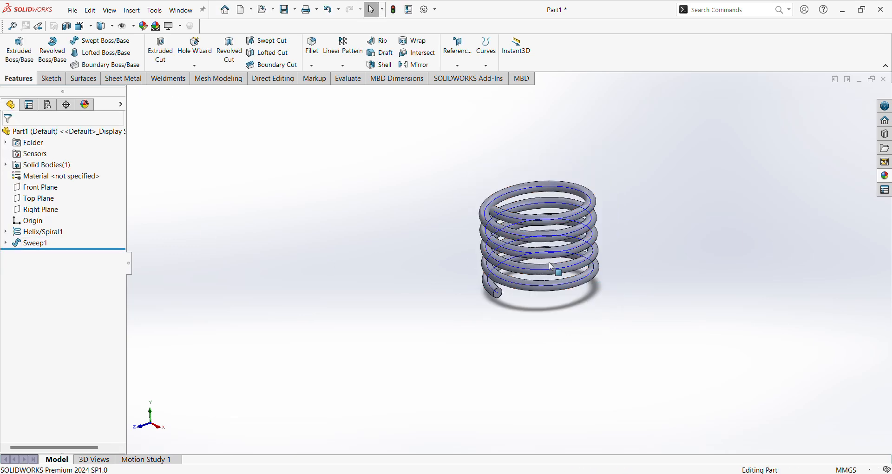
Cut the spring's lower end flat at the Top Plane with Cut With Surface, removing the material below the plane
middle_click_drag(552, 267, 677, 197)
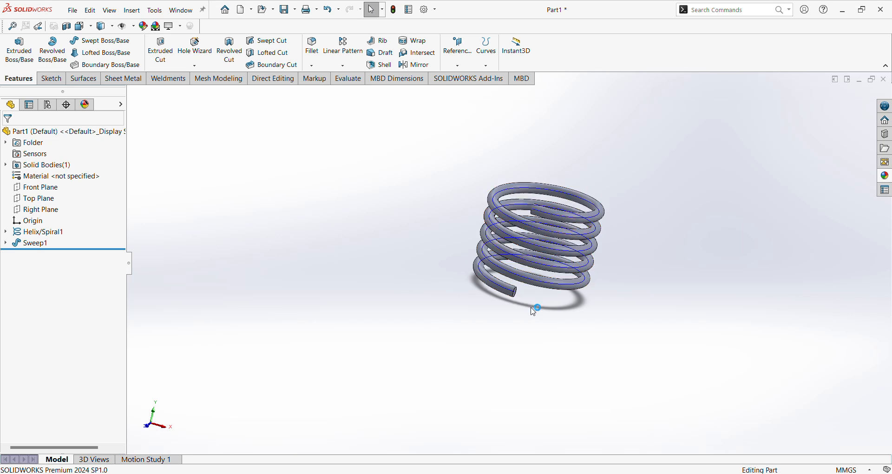
left_click(77, 81)
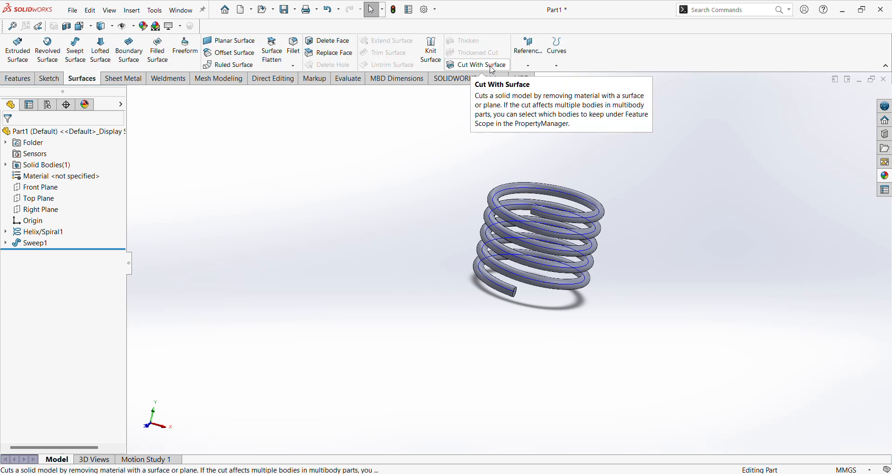
scroll(564, 302, "down", 5)
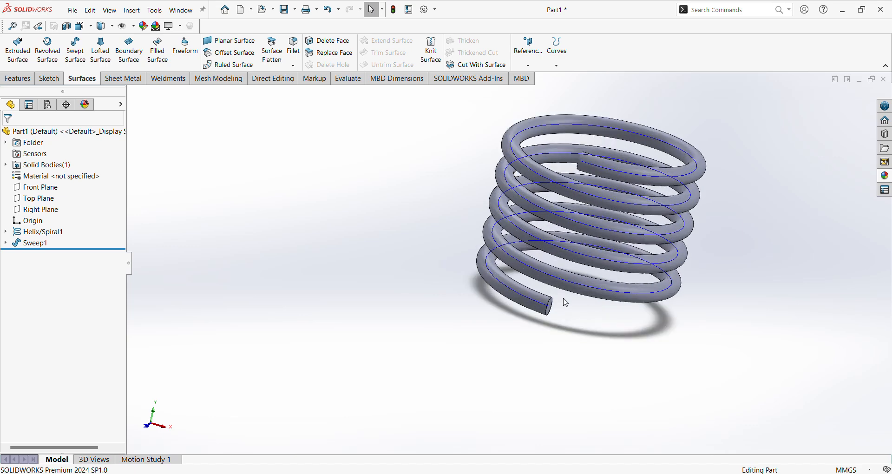
left_click(530, 307)
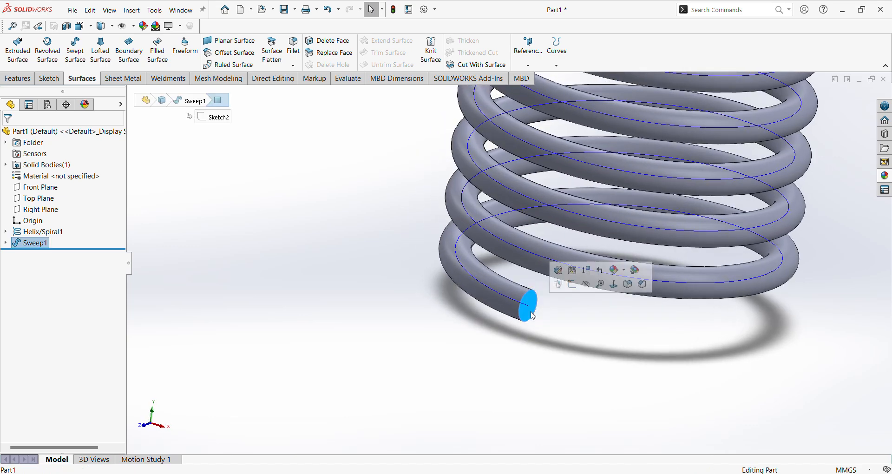
key("ctrl+8")
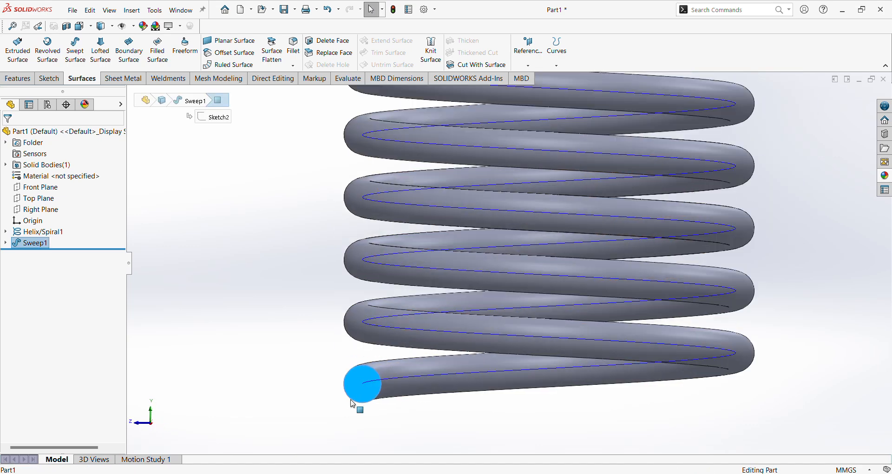
left_click(33, 205)
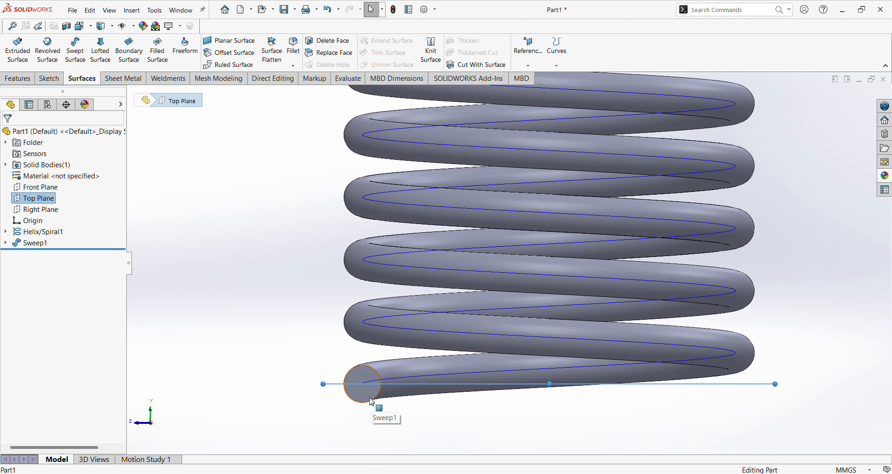
middle_click_drag(372, 406, 358, 351)
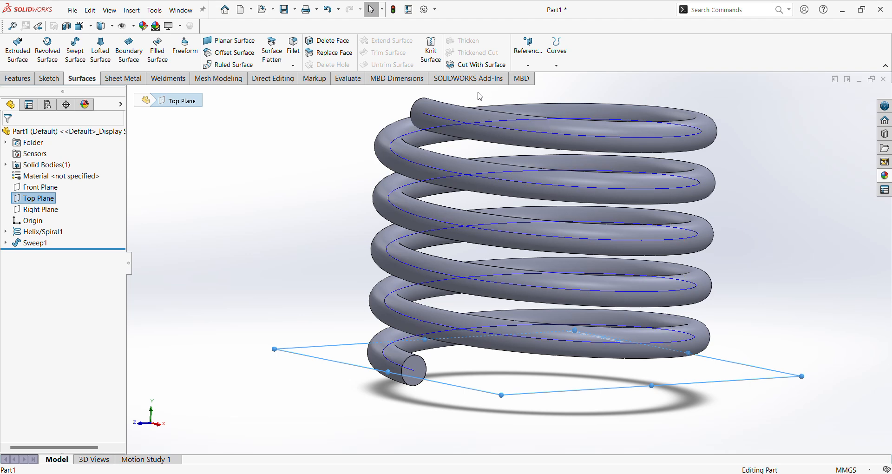
left_click(476, 65)
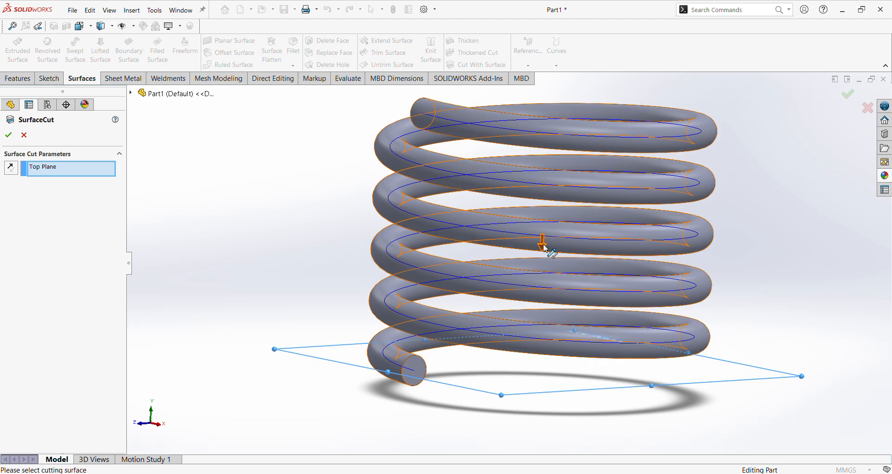
left_click(8, 135)
key("f")
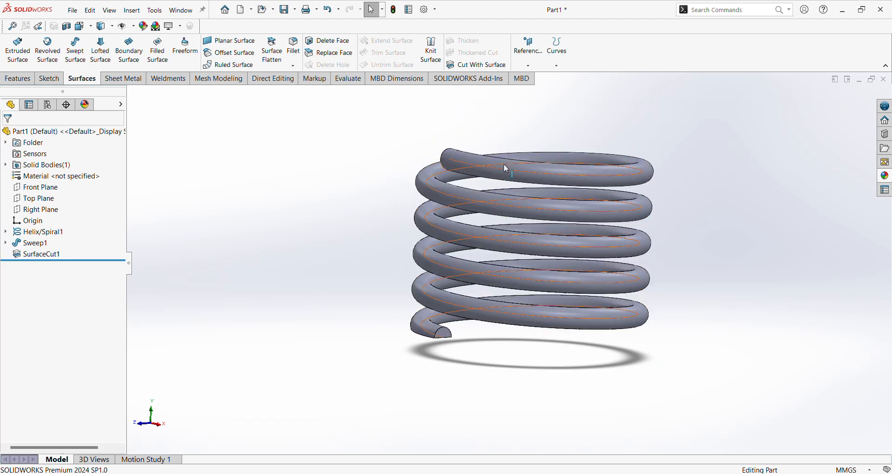
Create a reference plane offset 25 mm above the Top Plane
left_click(39, 198)
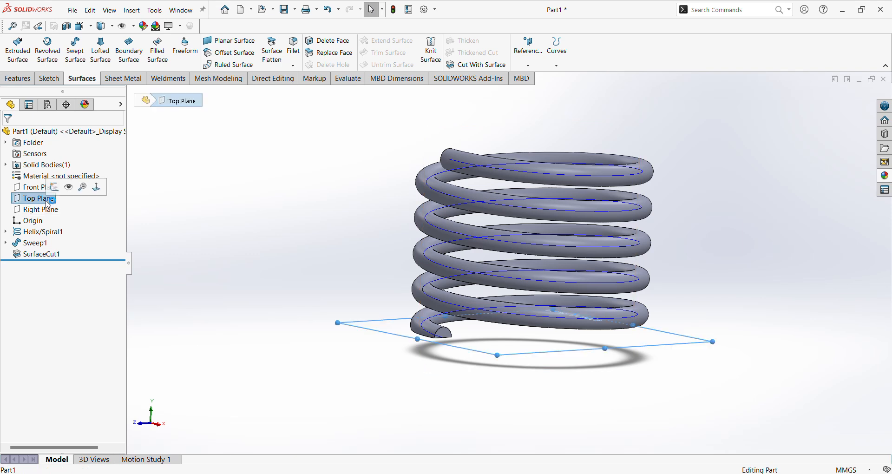
left_click(533, 69)
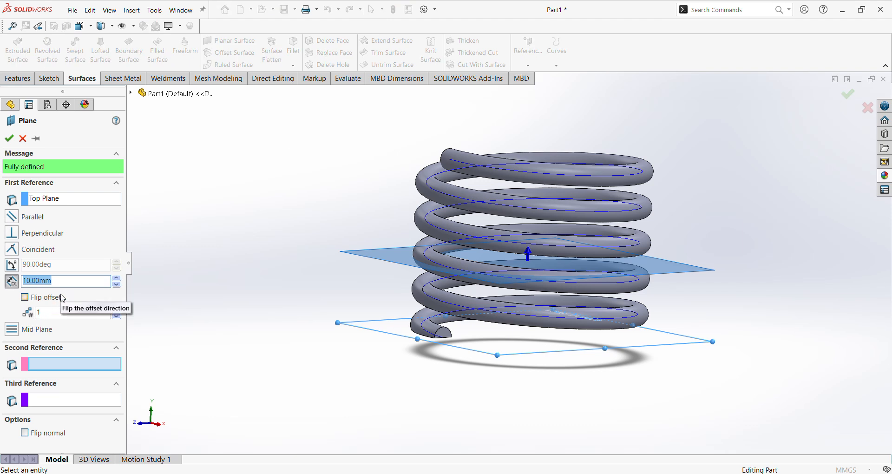
type("25")
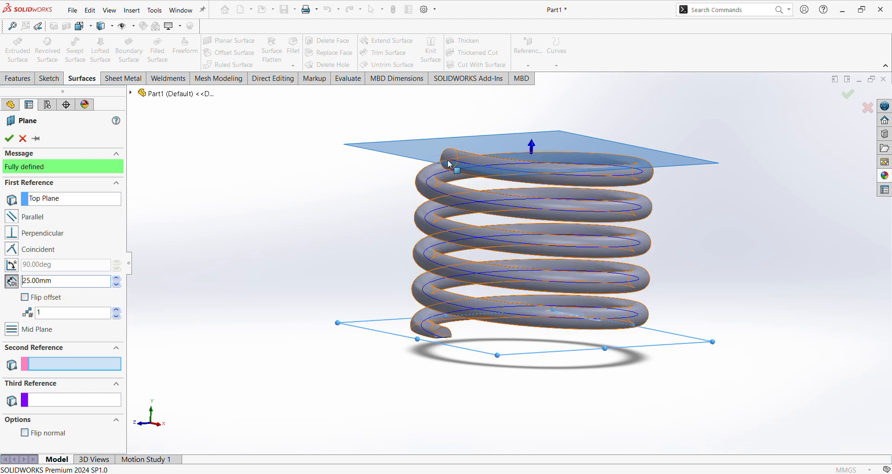
middle_click_drag(474, 179, 482, 197)
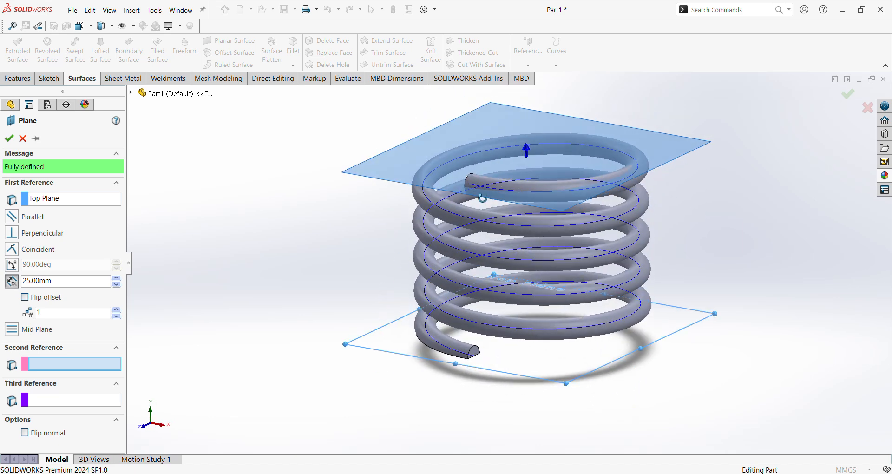
left_click(60, 281)
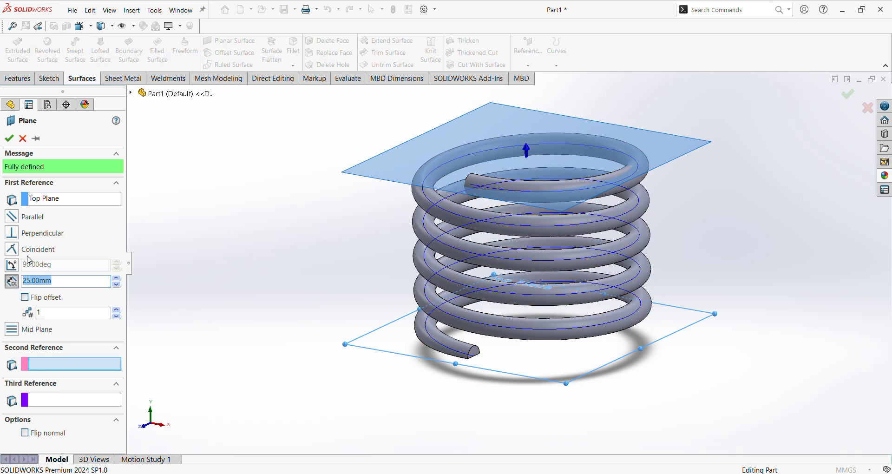
left_click(9, 138)
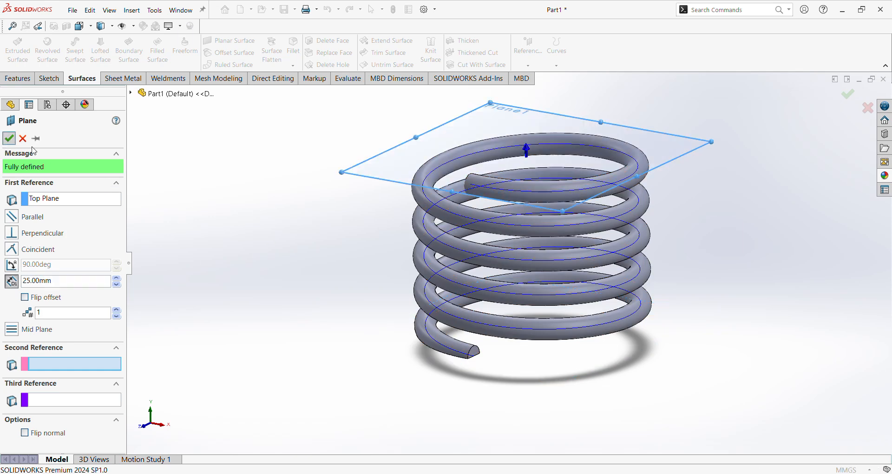
left_click(292, 197)
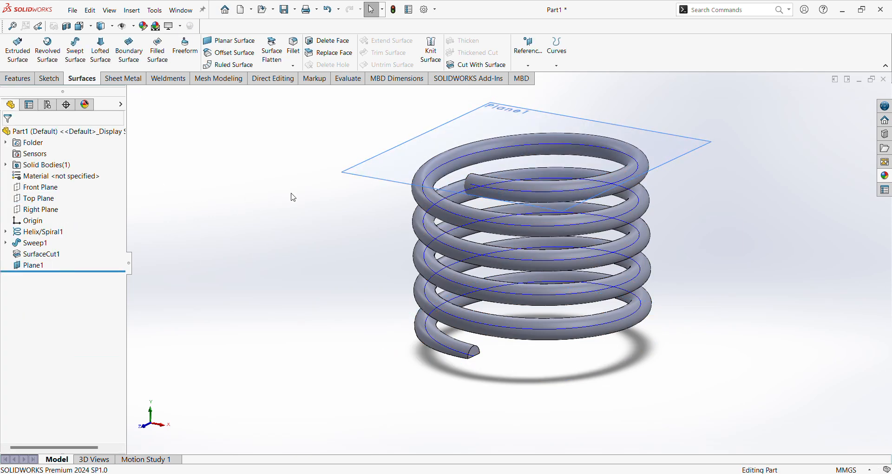
left_click(479, 68)
middle_click_drag(464, 138, 446, 294)
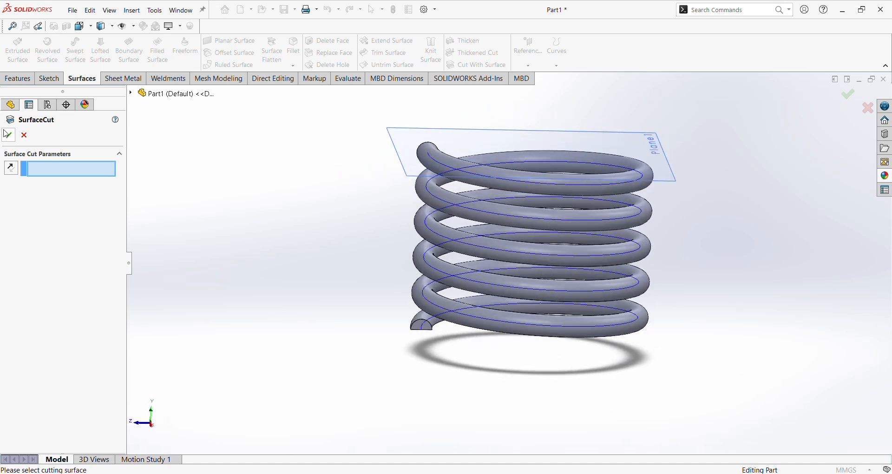
left_click(24, 135)
Cut the spring's upper end flat at the offset plane with Cut With Surface, flipping the direction to remove the material above it
left_click(28, 265)
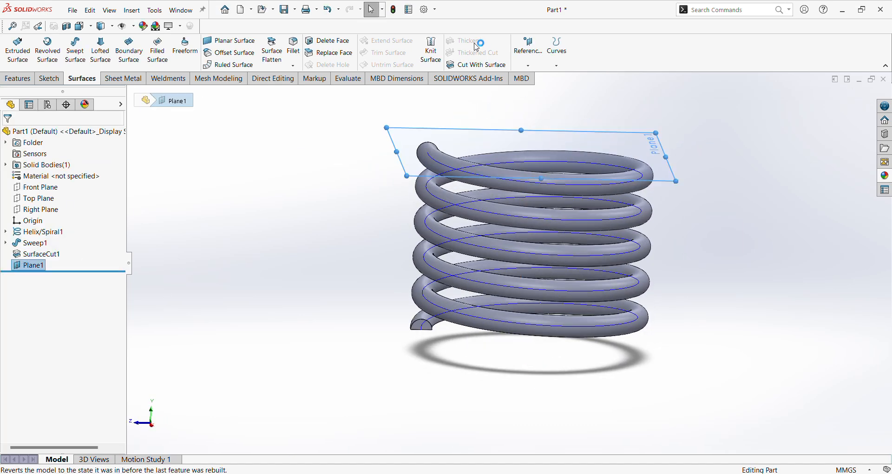
left_click(468, 67)
middle_click_drag(514, 209, 523, 239)
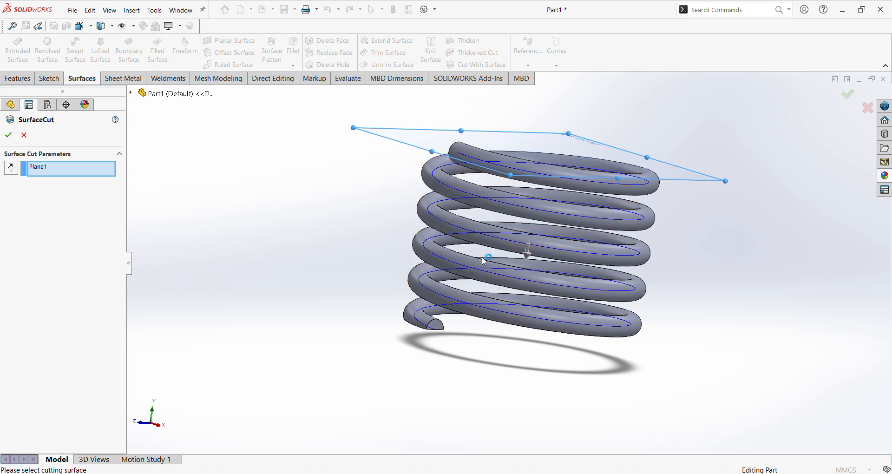
left_click(528, 253)
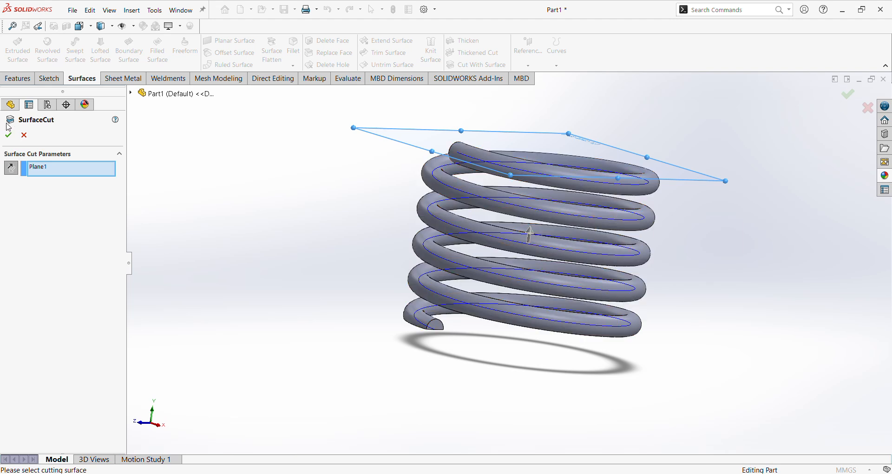
left_click(9, 138)
left_click(9, 139)
Examine the spring's two ground ends from several sides and return to the isometric view
scroll(378, 185, "up", 2)
middle_click_drag(378, 185, 361, 191)
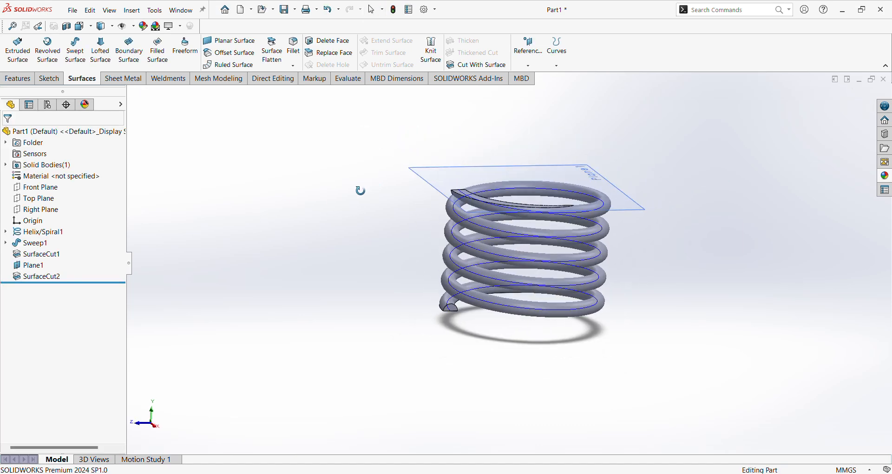
key("ctrl+7")
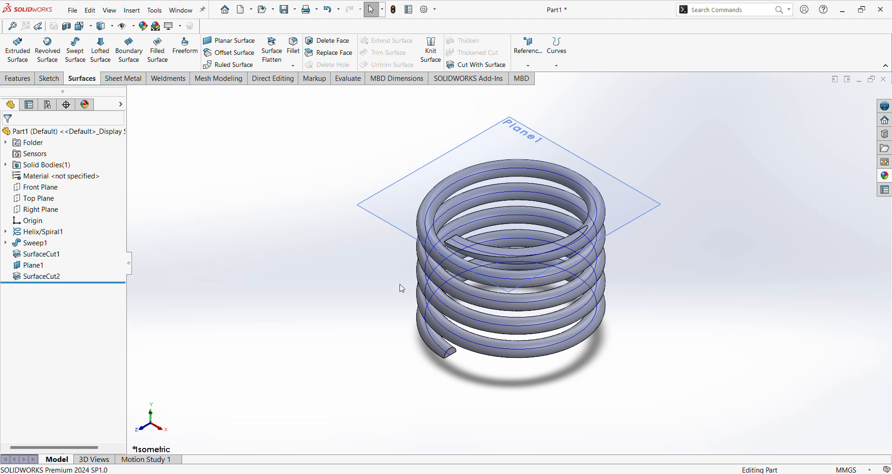
middle_click_drag(379, 299, 188, 253)
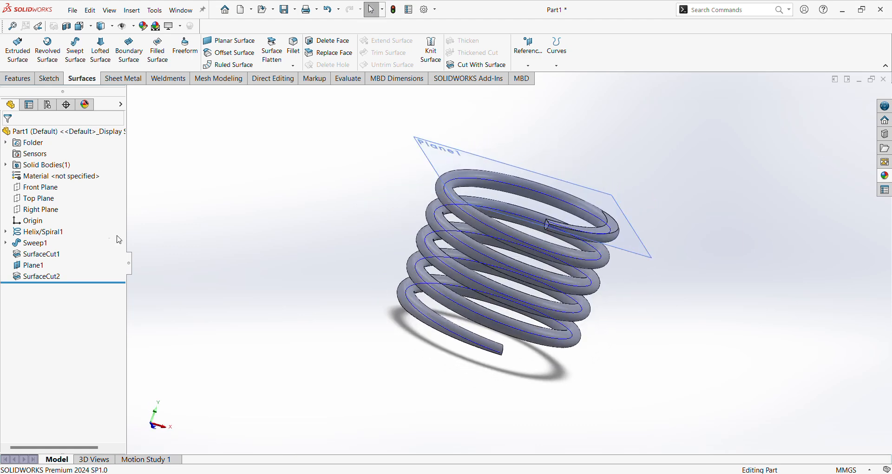
middle_click_drag(381, 277, 309, 253)
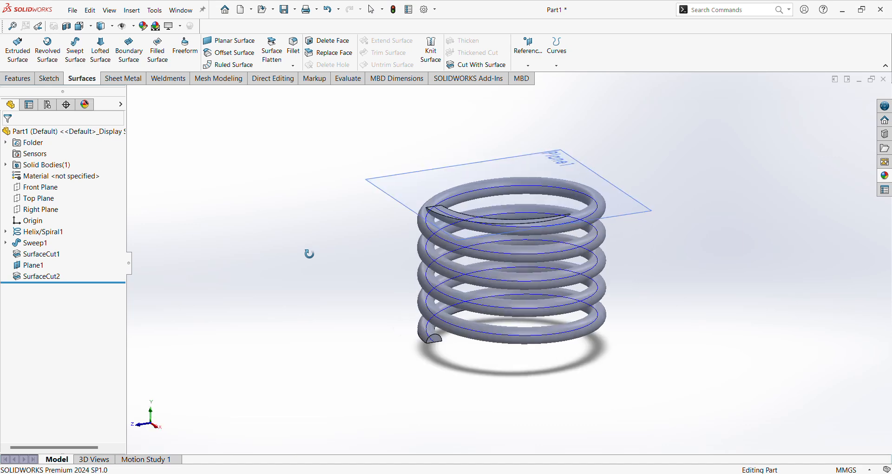
middle_click_drag(682, 262, 611, 294)
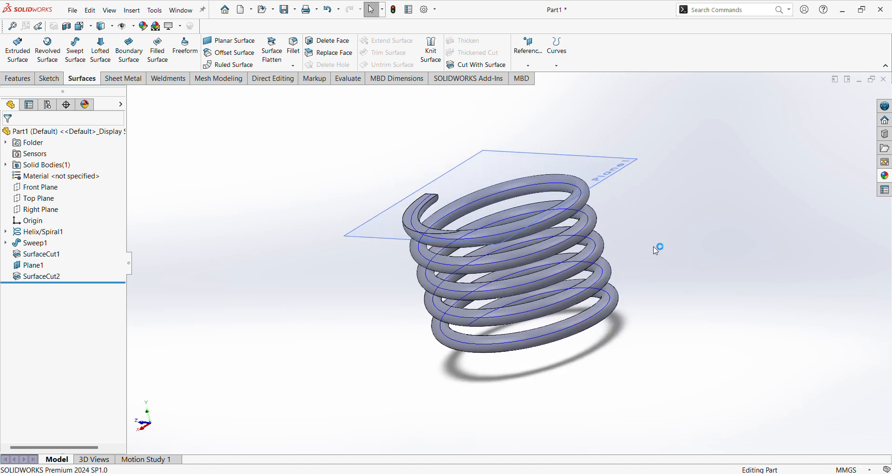
key("ctrl+7")
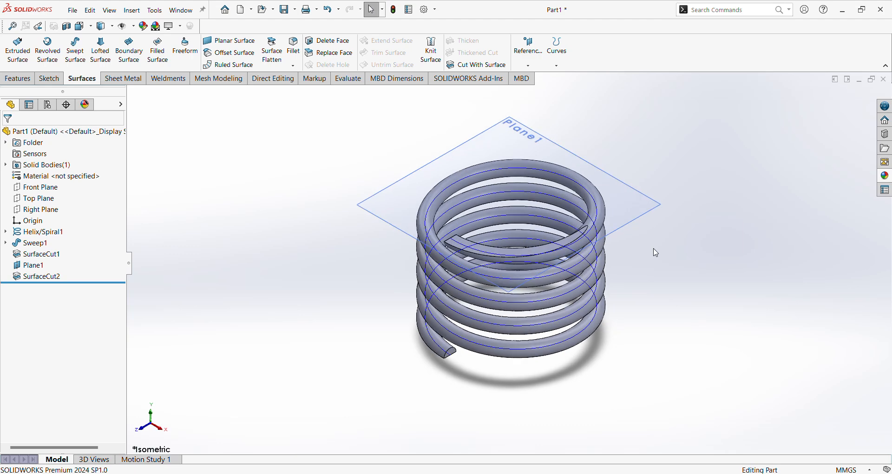
Start a new part document and set its unit system to MMGS
left_click(73, 11)
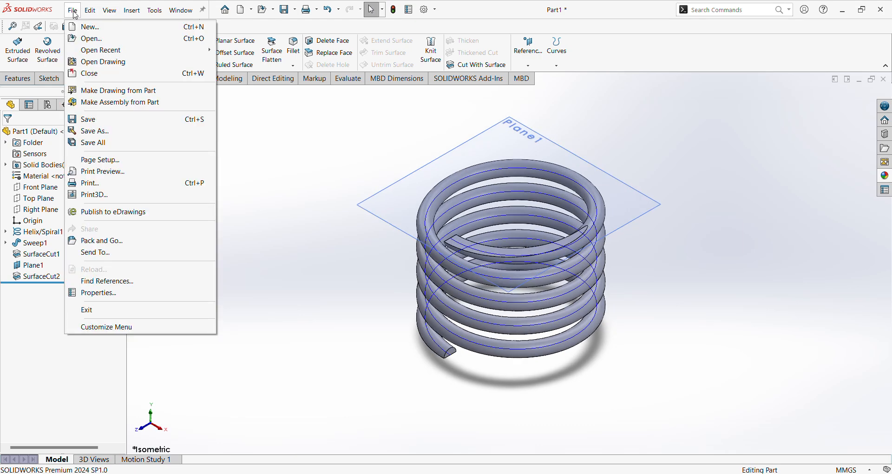
left_click(86, 27)
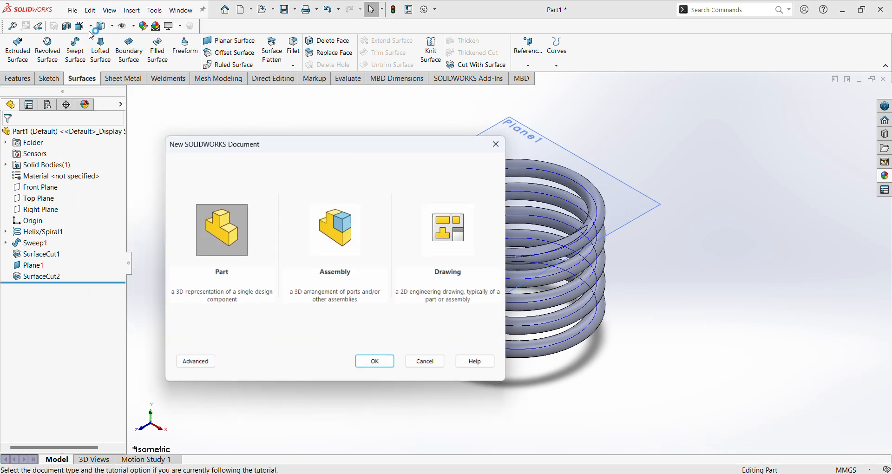
left_click(375, 364)
left_click(847, 470)
left_click(825, 427)
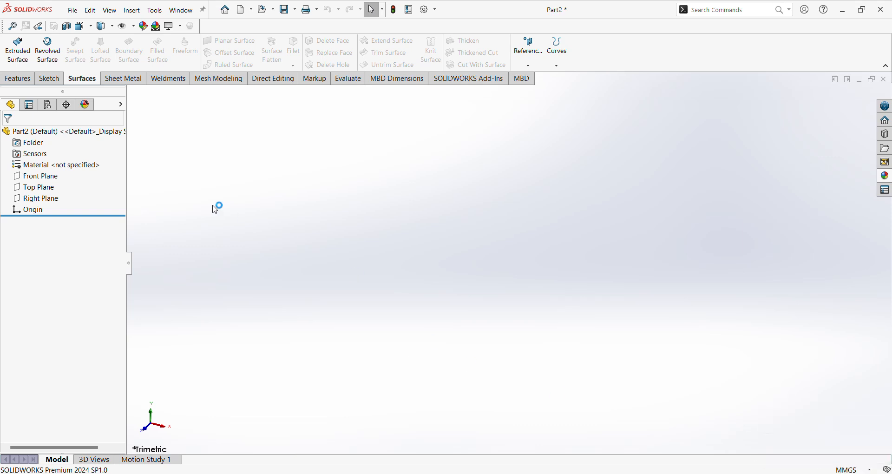
Sketch a circle about 92 mm in diameter on the Top Plane, centred on the origin
left_click(54, 195)
left_click(60, 177)
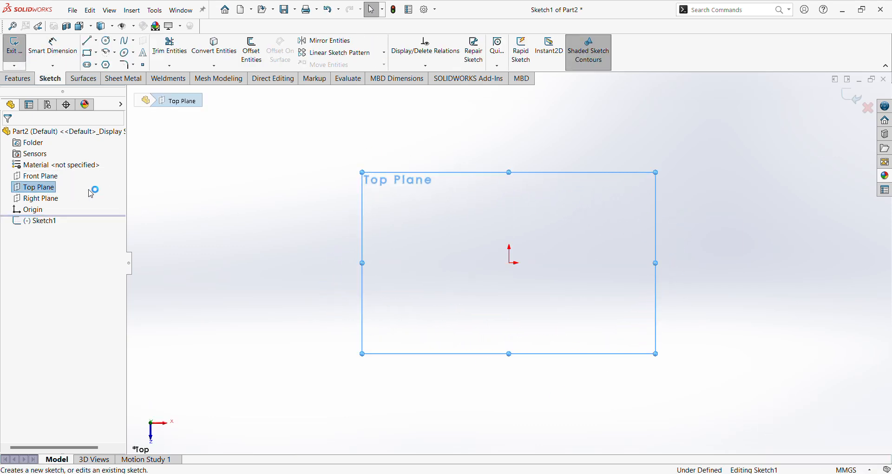
left_click(109, 40)
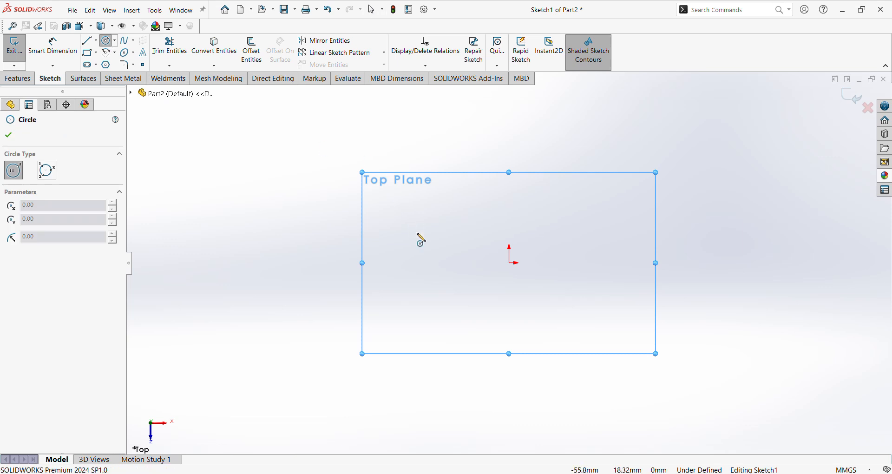
left_click(510, 263)
left_click(576, 225)
Dimension the circle's diameter as 30 mm
left_click(52, 47)
left_click(482, 191)
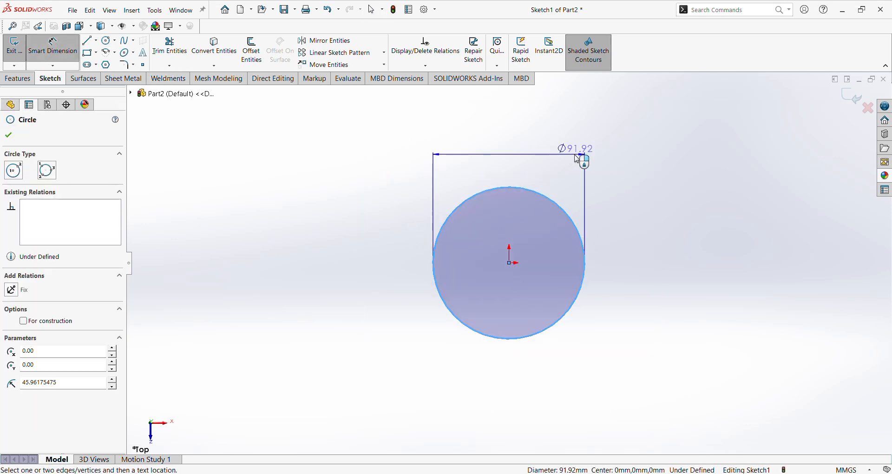
left_click(563, 197)
type("30")
key("Return")
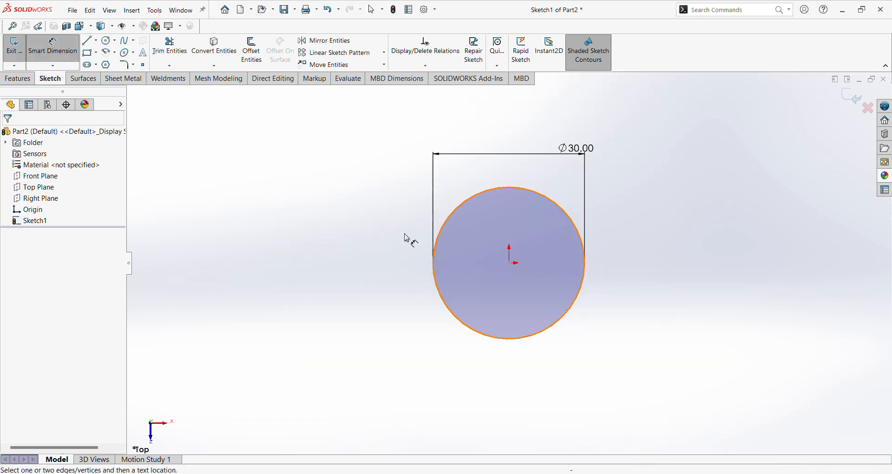
Finish the circle sketch and start a variable-pitch helix from it, defined by pitch and revolution
left_click(14, 46)
left_click(558, 66)
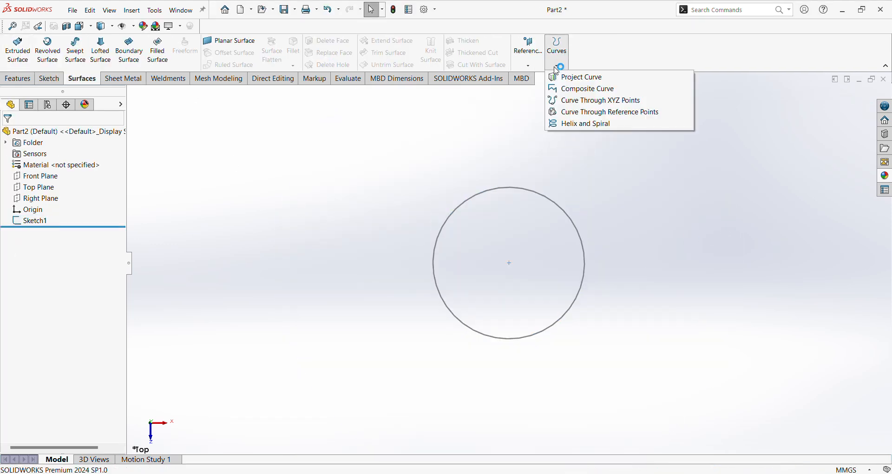
left_click(580, 124)
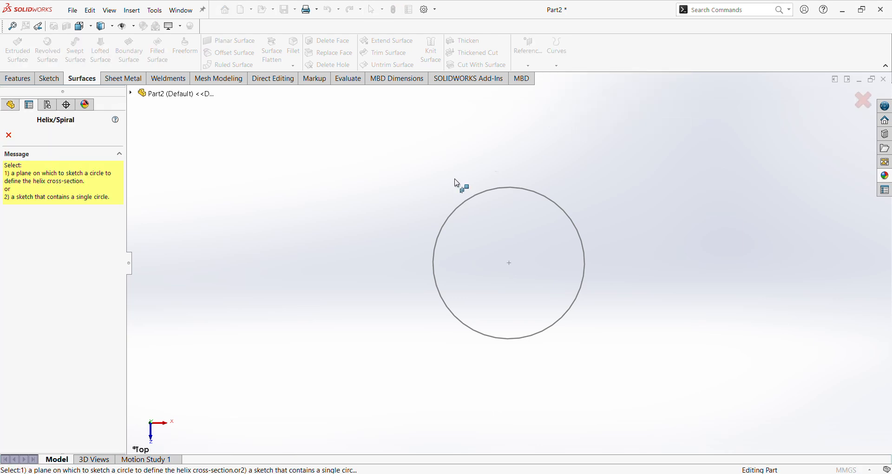
left_click(480, 198)
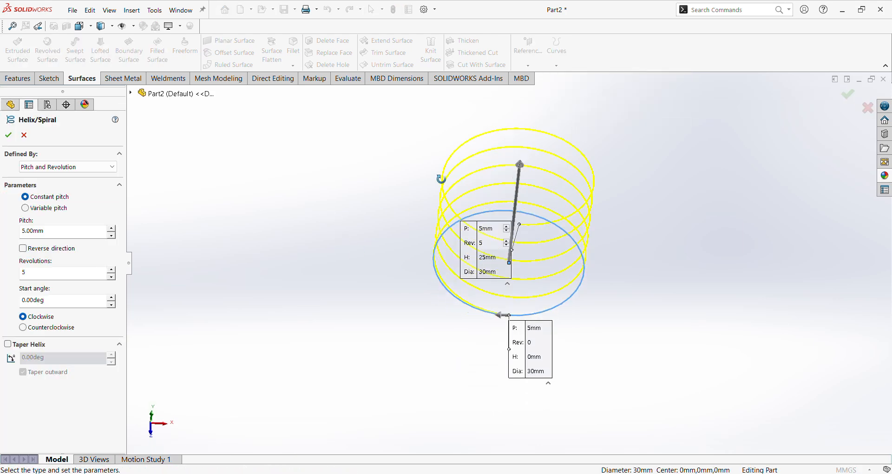
left_click(29, 210)
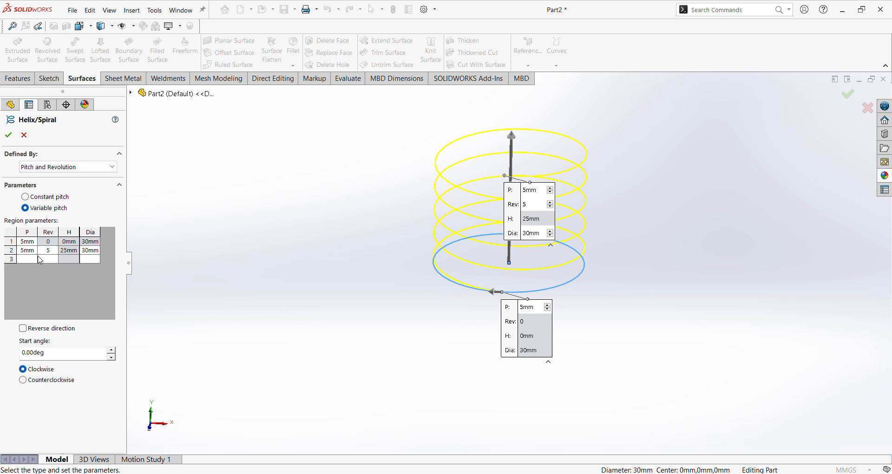
Set the helix's second region to end at revolution 1 and add a 10 mm pitch region at revolution 2
left_click(52, 252)
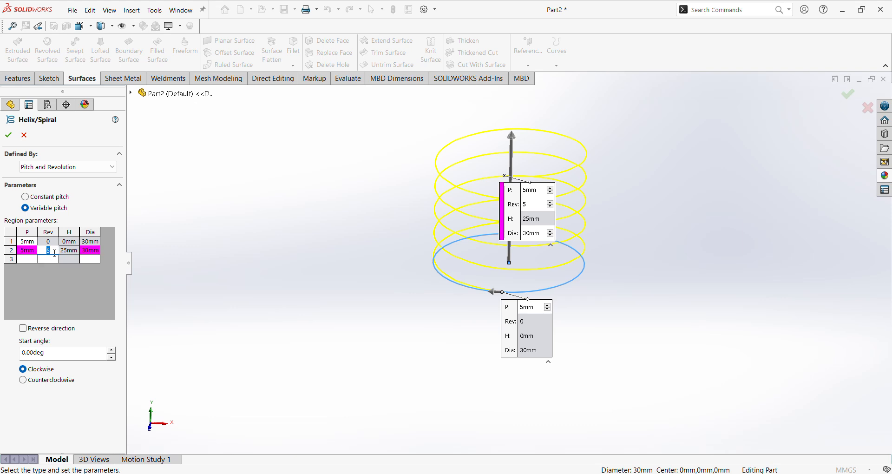
type("1")
left_click(26, 259)
type("10")
left_click(48, 259)
type("2")
key("Return")
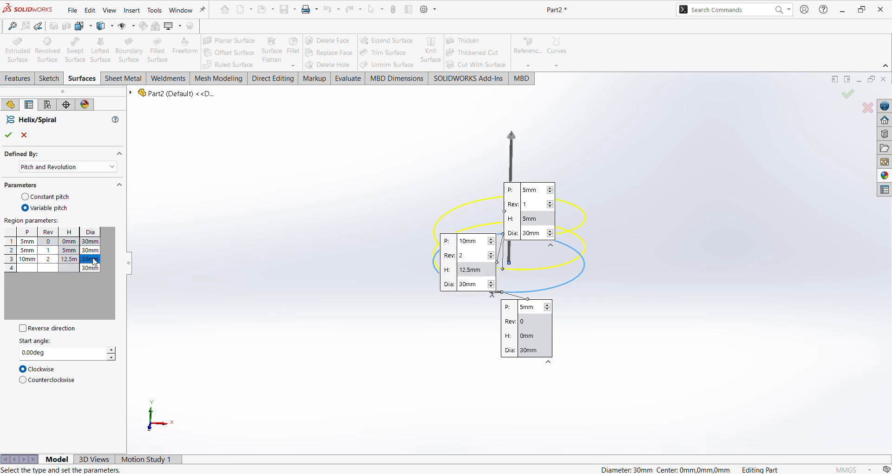
Add helix regions with 10 mm pitch at revolution 3 and 5 mm pitch at revolution 4
left_click(48, 268)
type("3")
key("Return")
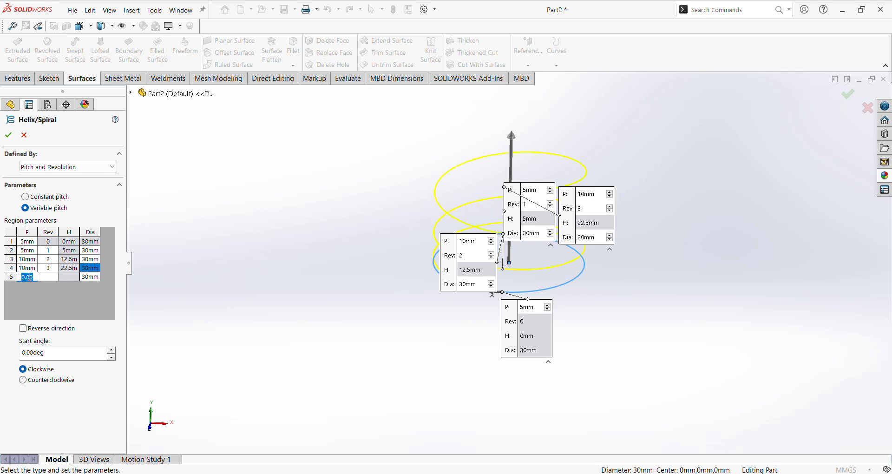
type("5")
left_click(49, 276)
key("Return")
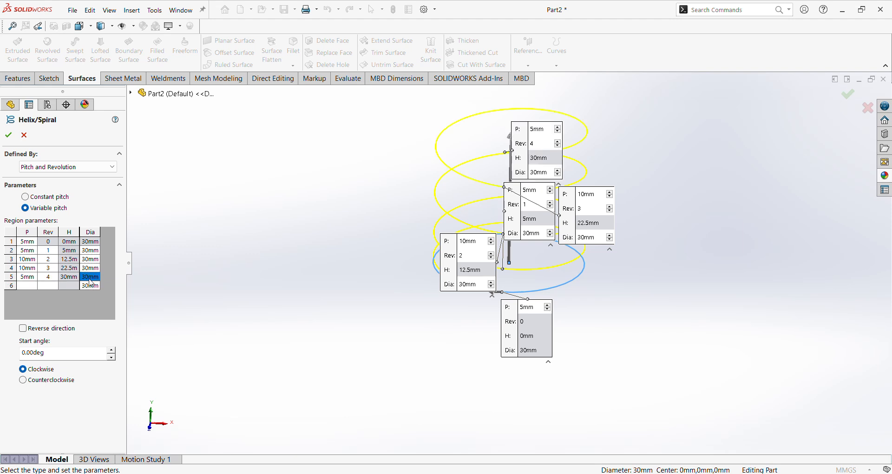
Add a final helix region with 5 mm pitch at revolution 5 and create the helix
type("5")
left_click(49, 285)
type("5")
key("Return")
left_click(7, 138)
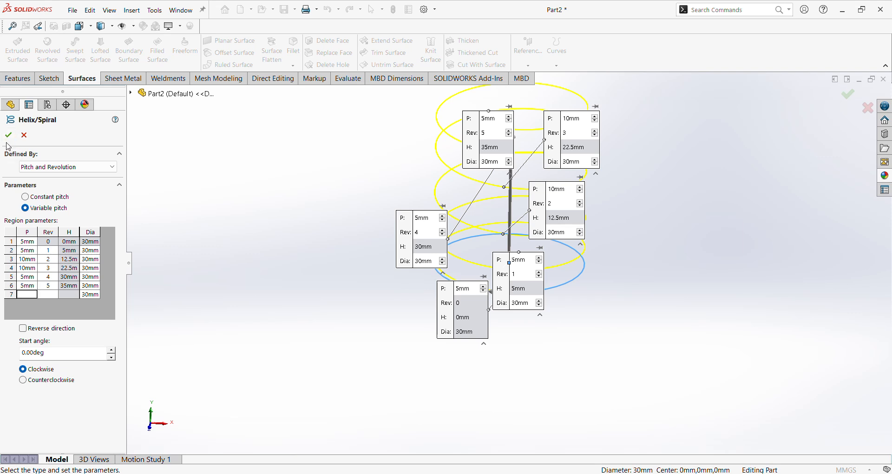
left_click(12, 137)
middle_click_drag(428, 275, 428, 301)
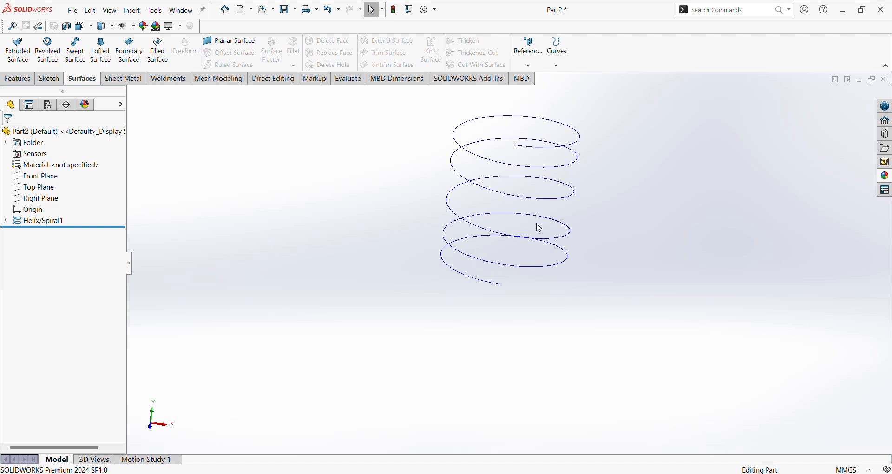
Sketch a circle about 3.8 mm in diameter on the Right Plane, beside the helix's lower end and level with the origin
left_click(45, 199)
left_click(52, 182)
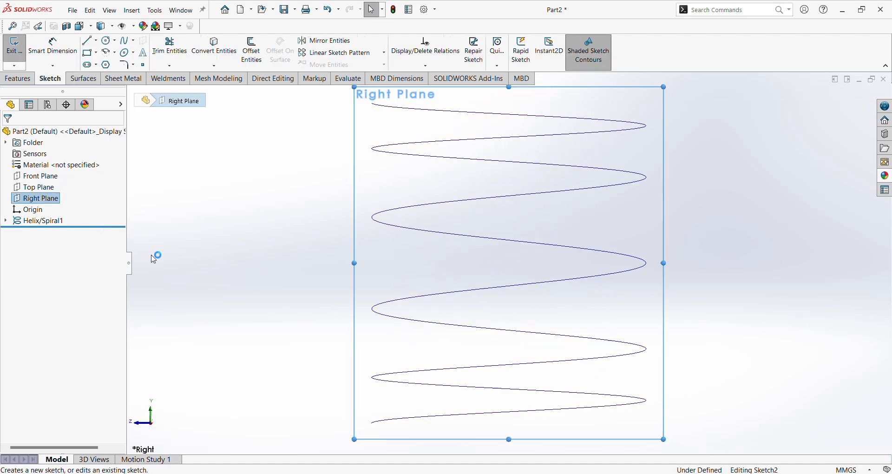
left_click(105, 40)
left_click(393, 375)
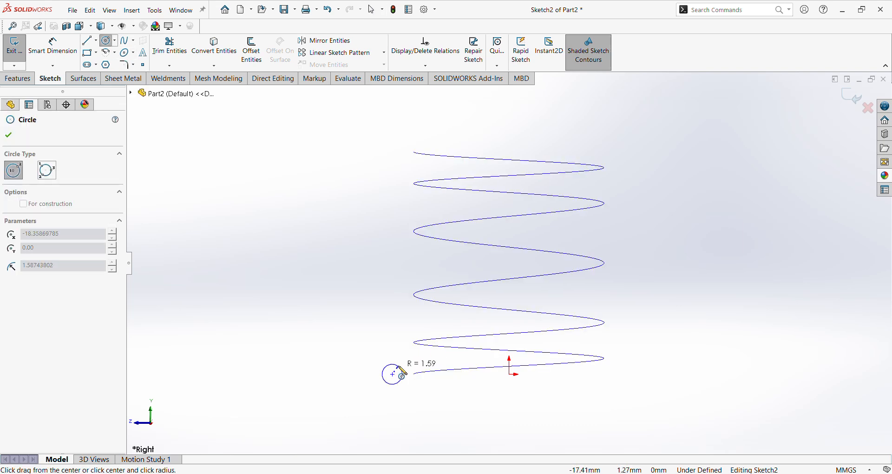
left_click(402, 365)
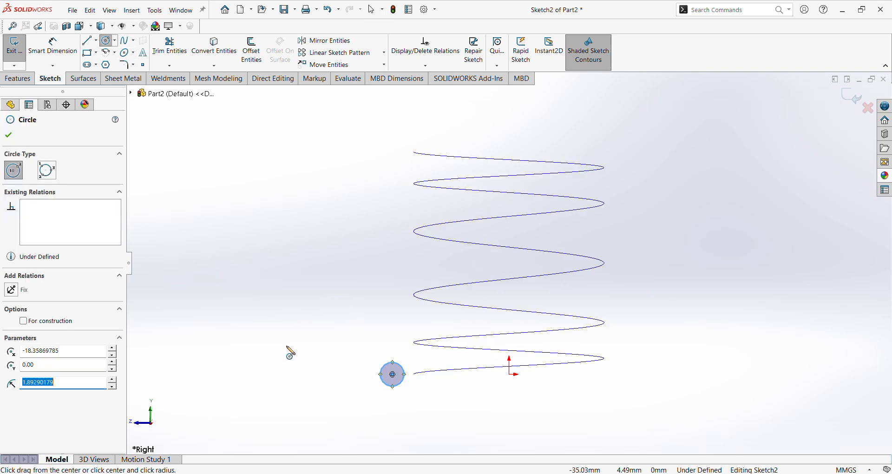
key("Escape")
Dimension the wire profile circle's diameter as 3 mm
left_click(52, 51)
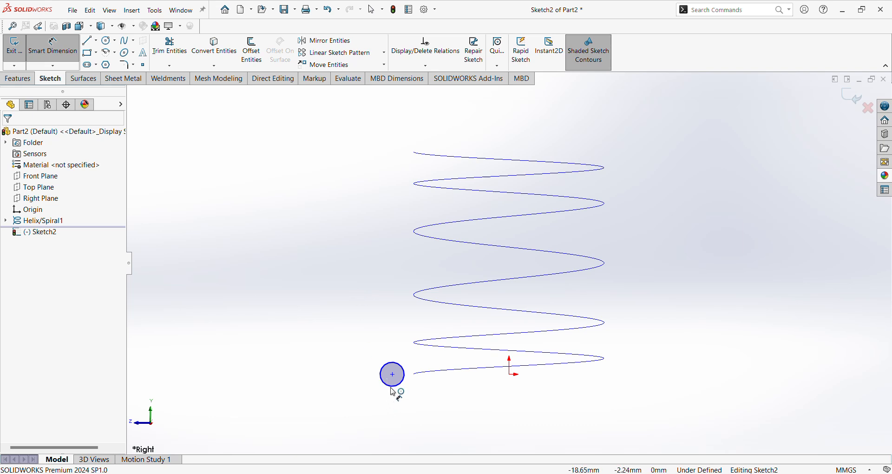
left_click(385, 367)
left_click(348, 343)
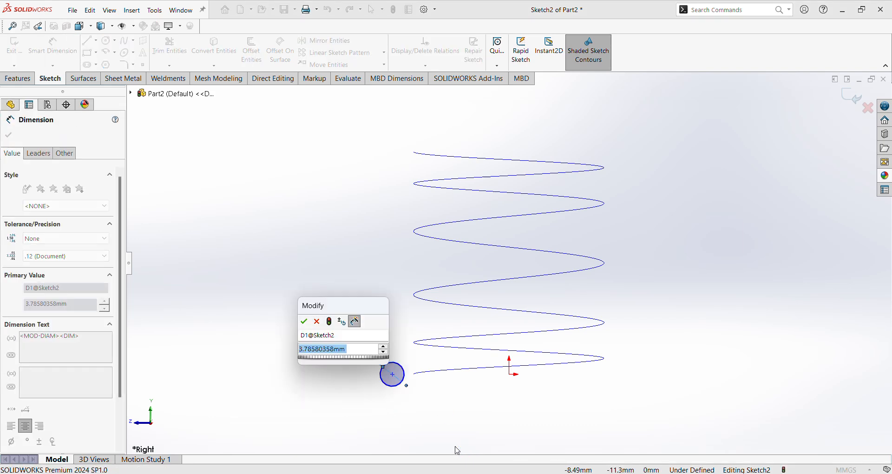
type("3")
key("Return")
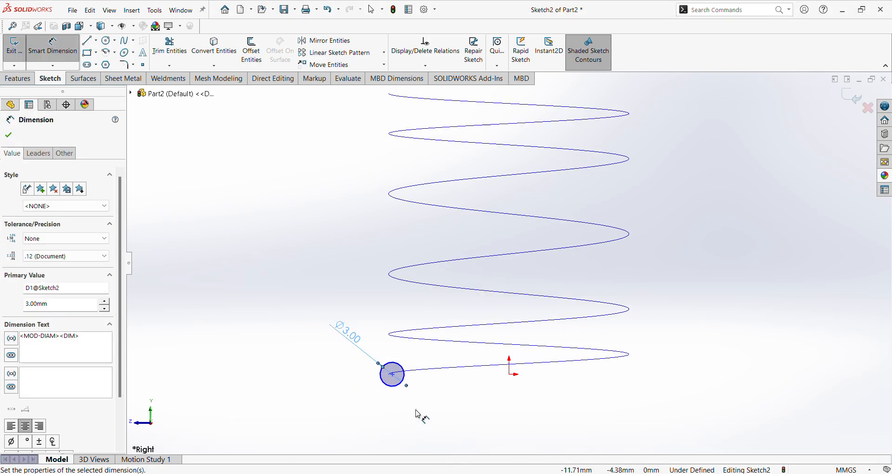
key("Escape")
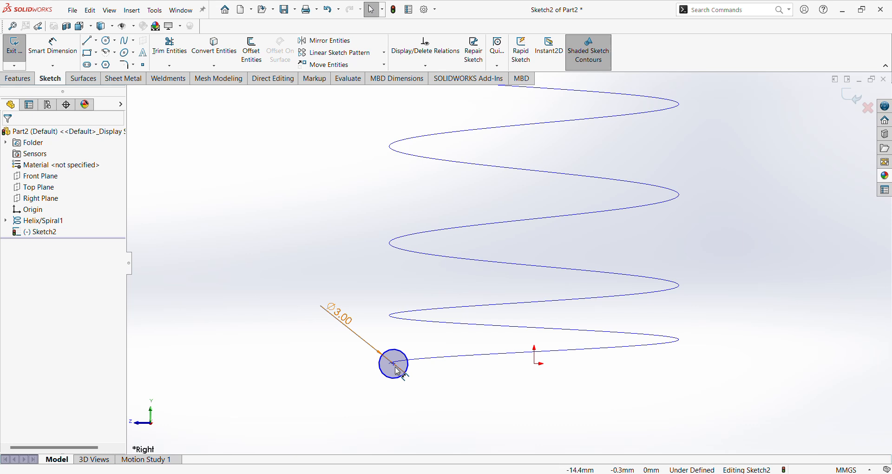
Add a horizontal relation between the profile circle's centre and the origin
left_click(394, 365)
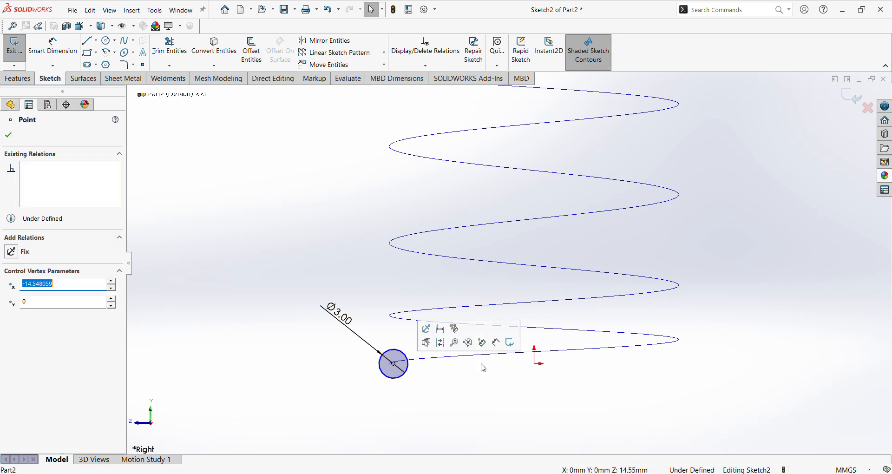
left_click(538, 365, "ctrl")
left_click(12, 302)
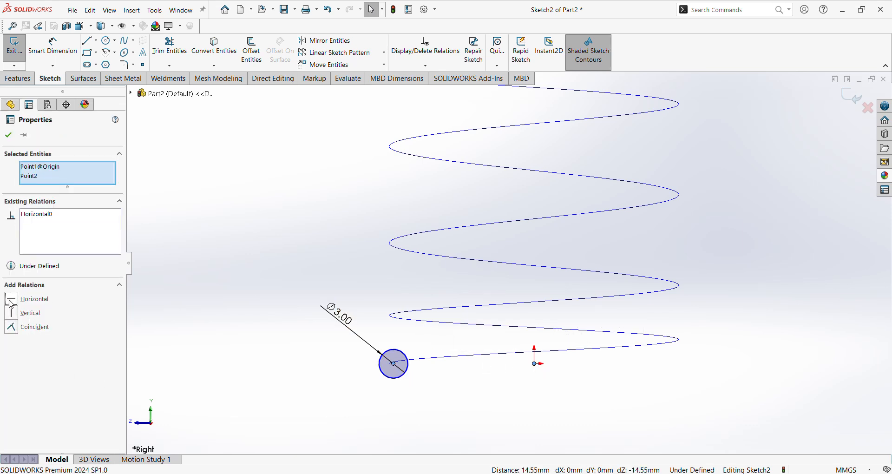
left_click(200, 353)
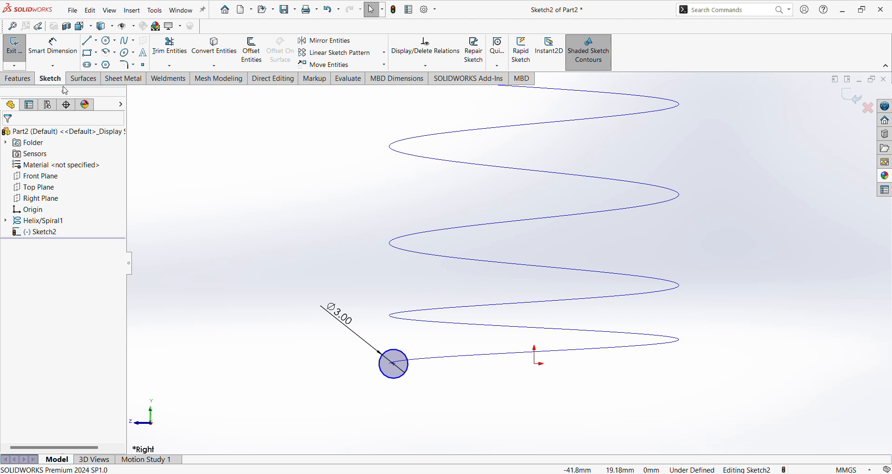
Dimension the distance from the profile circle's centre to the origin as 30/2 mm
left_click(53, 52)
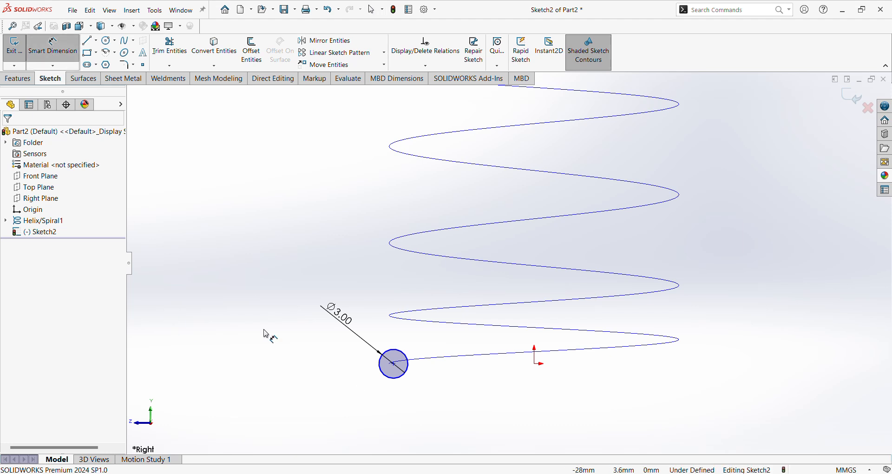
left_click(394, 365)
left_click(538, 364)
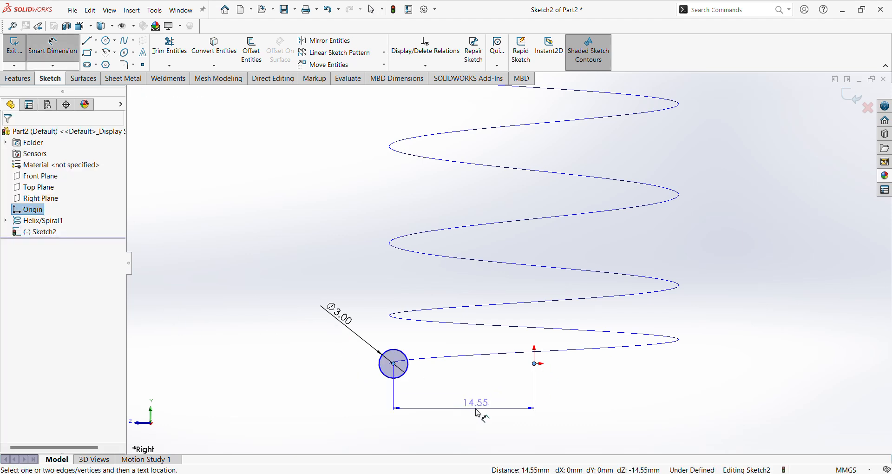
left_click(472, 421)
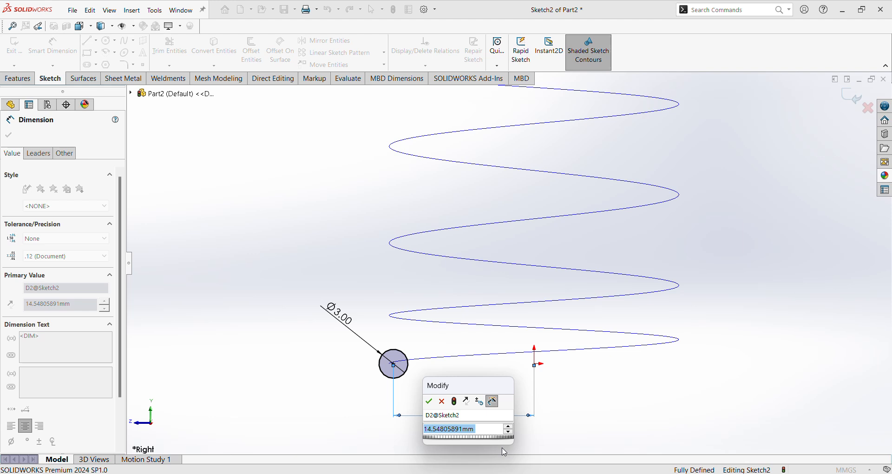
type("30/2")
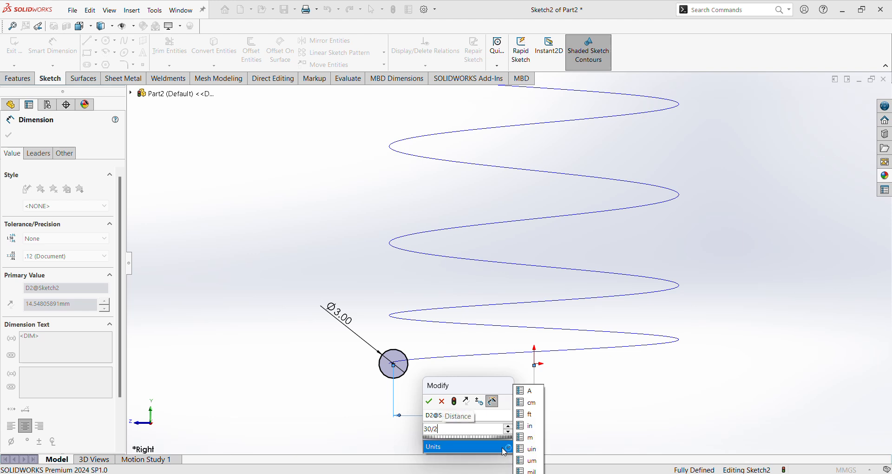
key("Return")
left_click(575, 414)
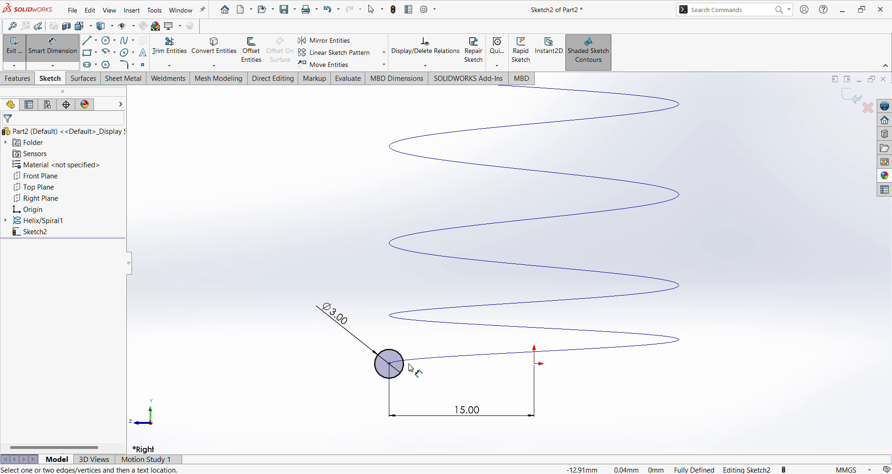
Finish the profile sketch and sweep the 3 mm circle along the helix as a solid boss
left_click(15, 46)
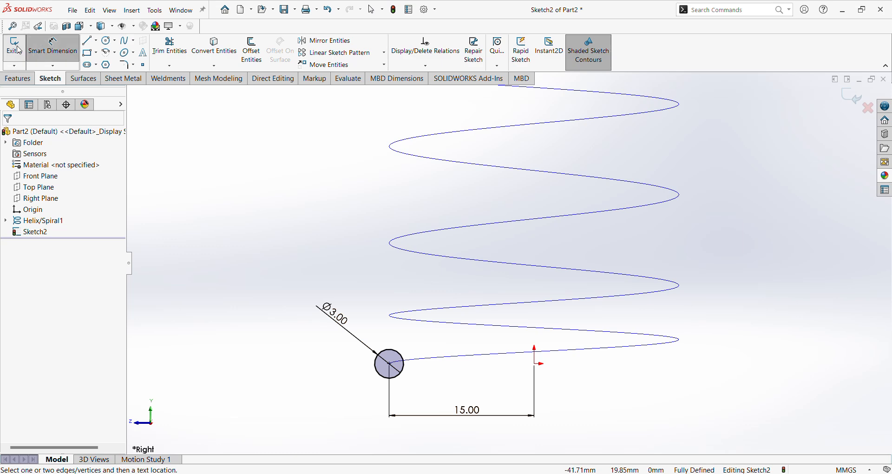
mouse_move(441, 331)
middle_mouse_down()
mouse_move(421, 360)
mouse_move(475, 405)
middle_mouse_up()
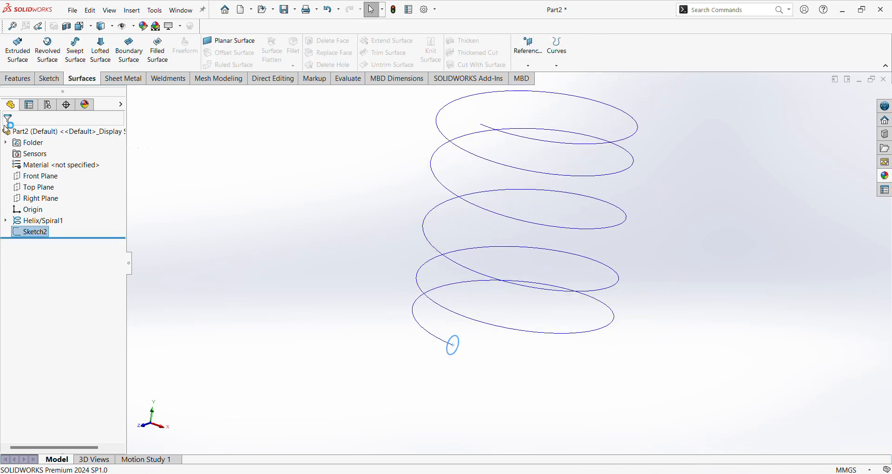
left_click(19, 79)
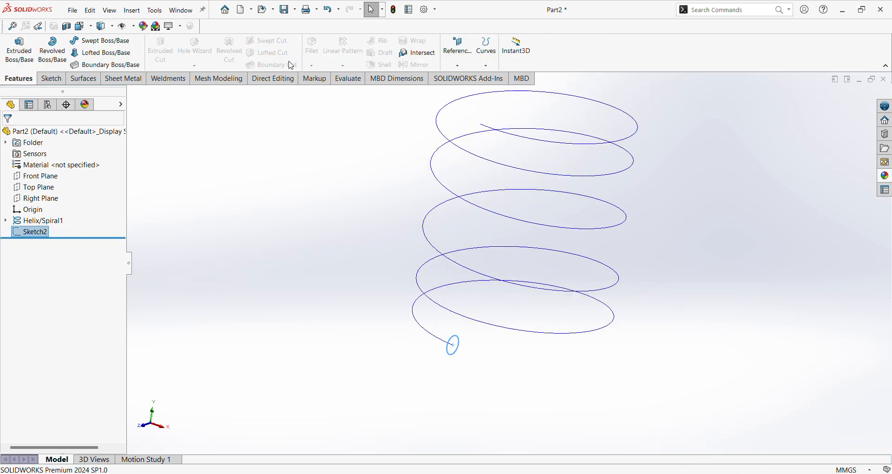
left_click(99, 40)
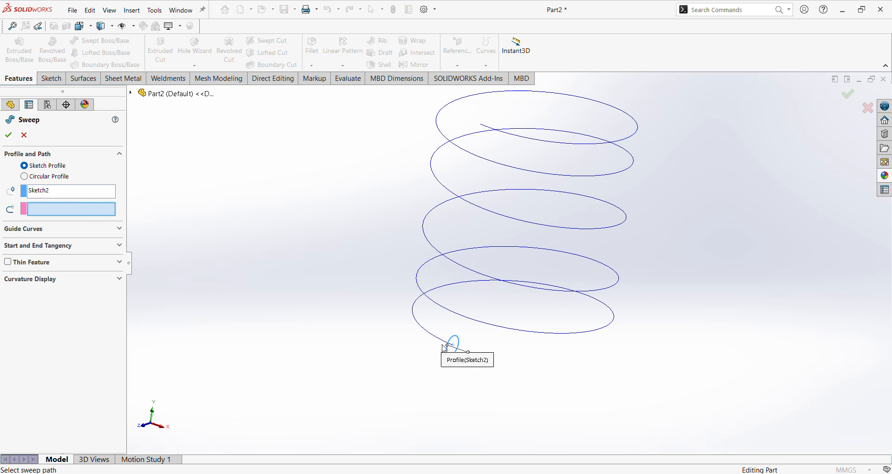
left_click(449, 310)
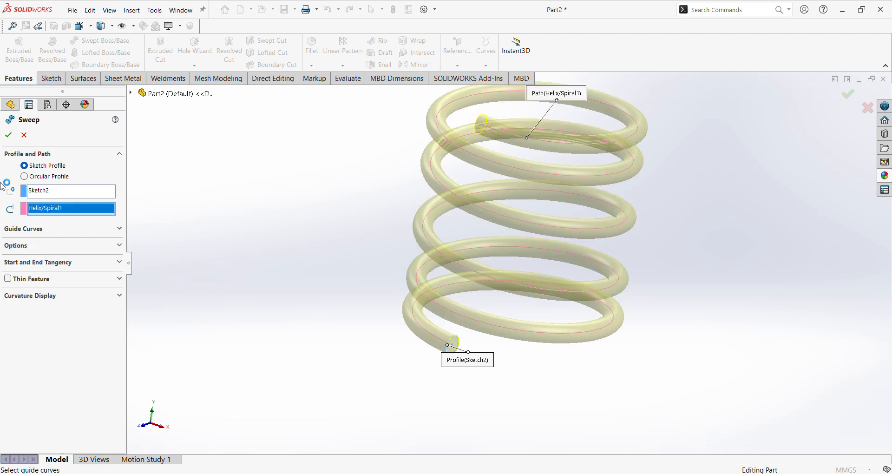
left_click(8, 134)
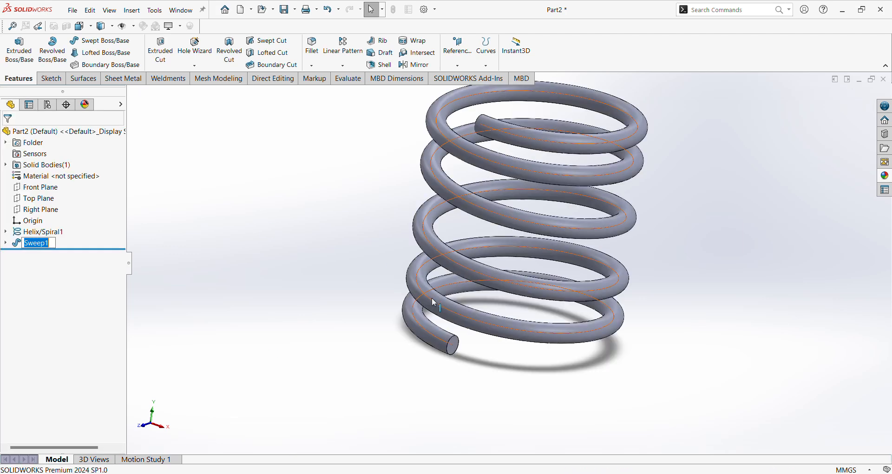
middle_click_drag(467, 305, 423, 293)
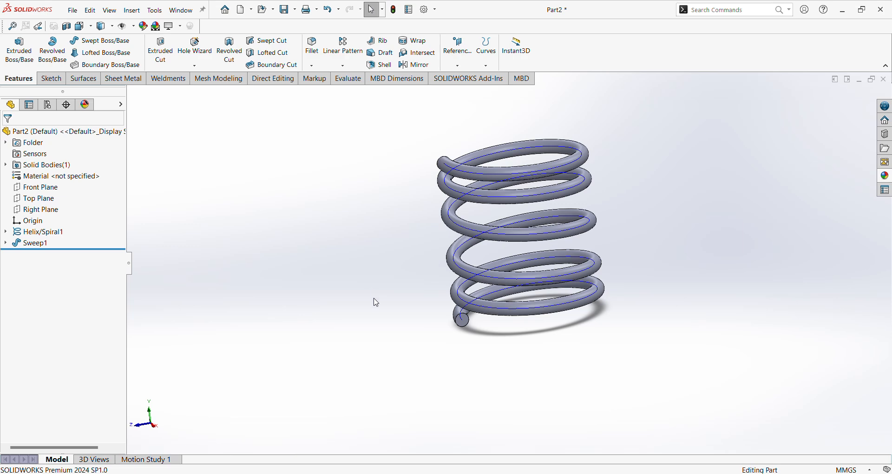
key("ctrl+7")
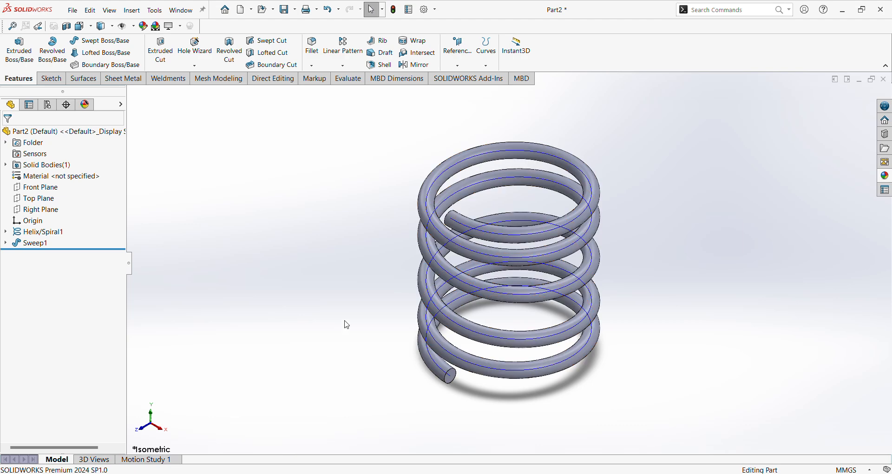
middle_click_drag(304, 306, 327, 255)
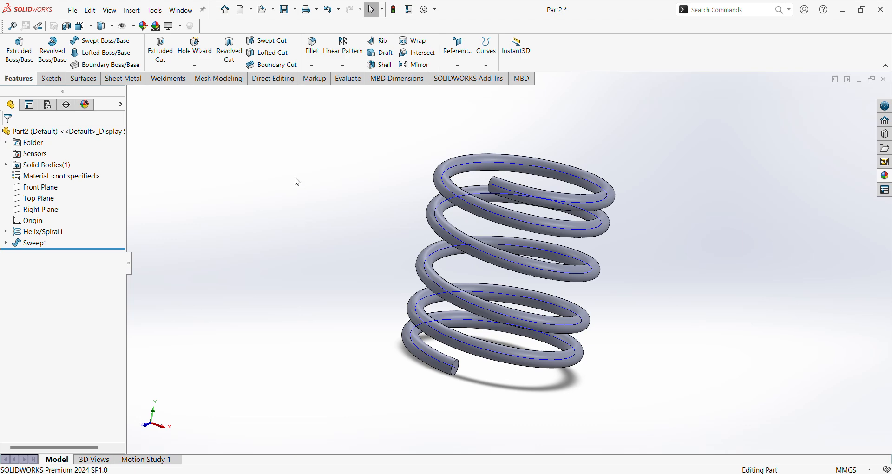
left_click(75, 78)
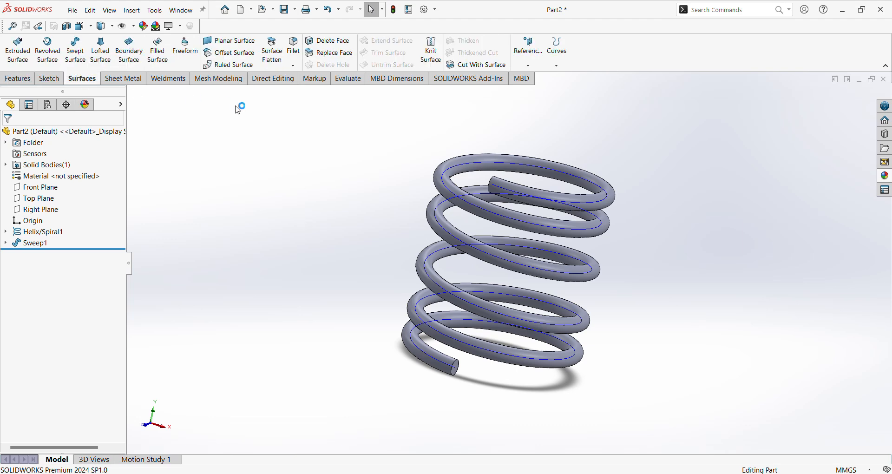
Cut the spring's lower end flat with a surface cut at the Top Plane, removing the material below it
scroll(455, 372, "down", 5)
left_click(448, 331)
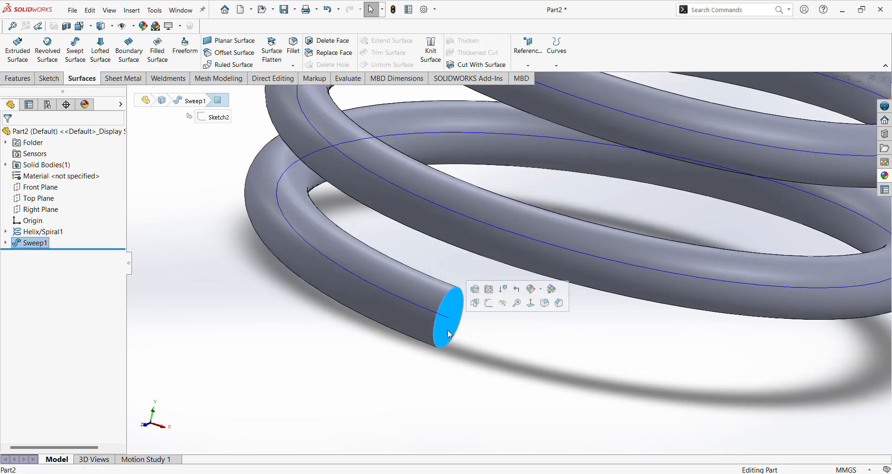
key("ctrl+8")
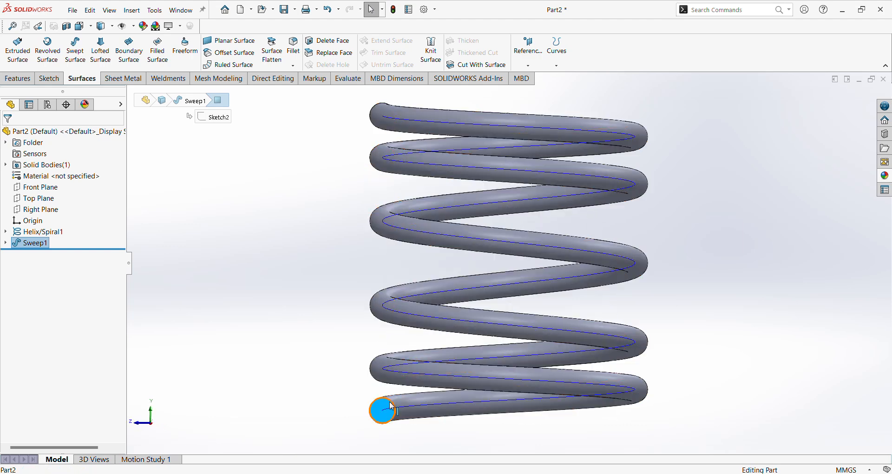
left_click(330, 410)
scroll(391, 424, "down", 1)
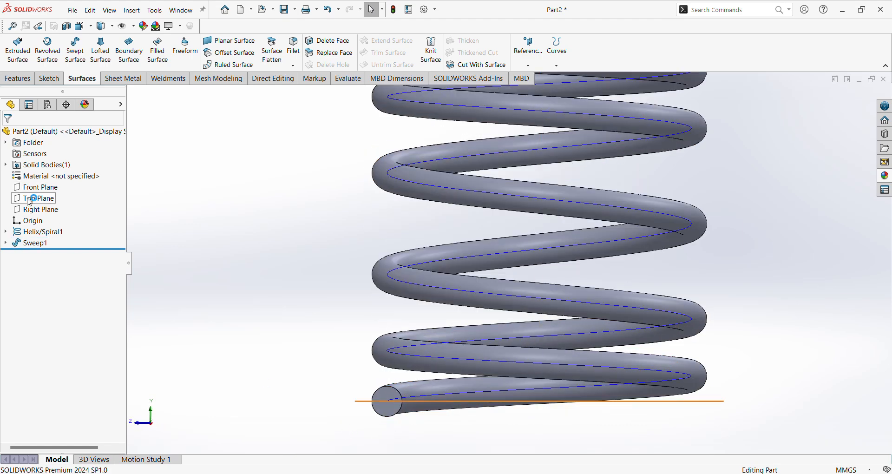
left_click(32, 199)
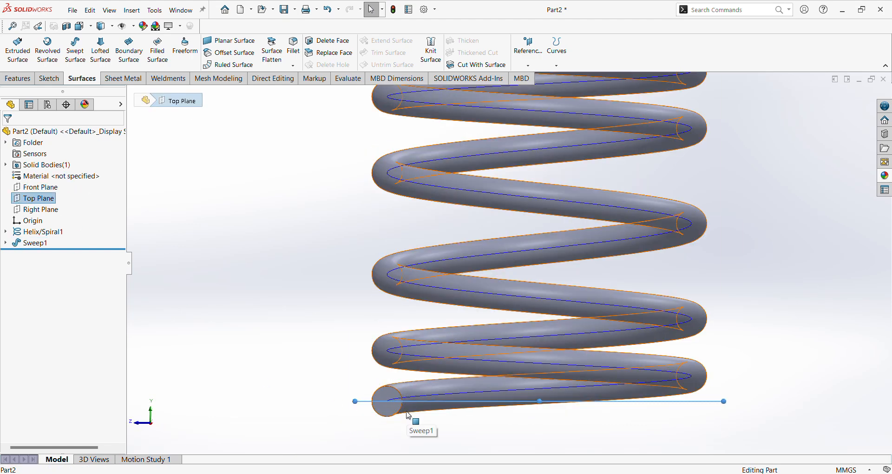
key("ctrl+7")
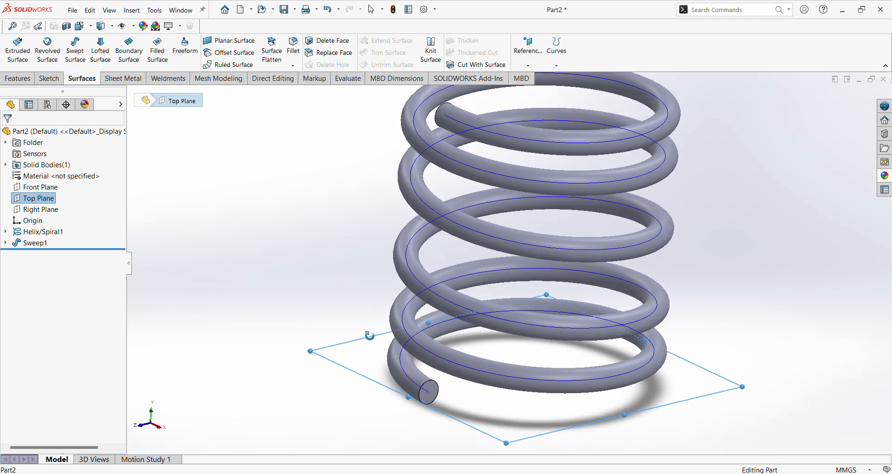
left_click(475, 65)
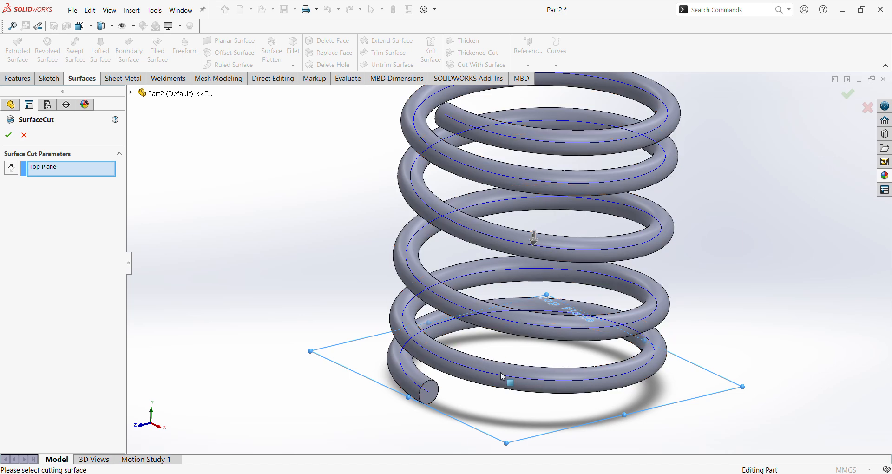
scroll(502, 393, "up", 2)
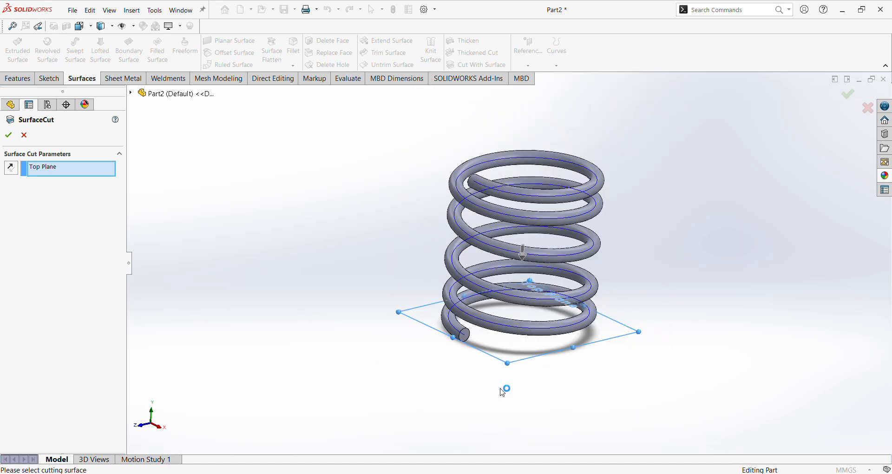
left_click(8, 136)
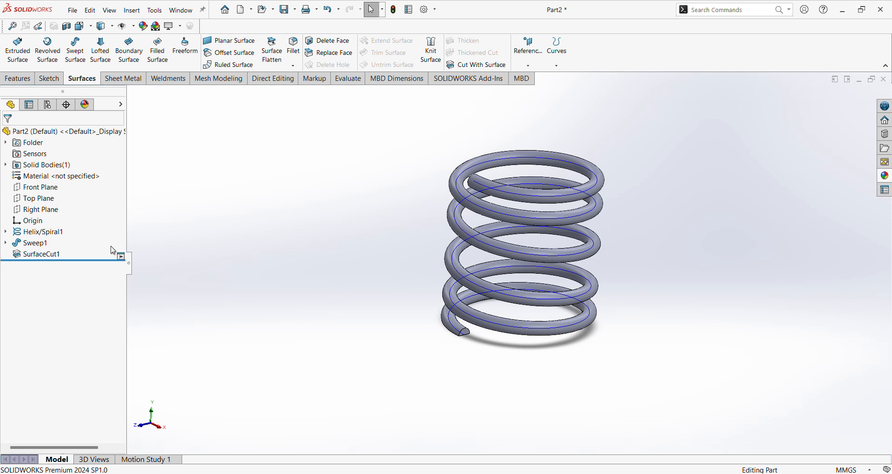
Create a reference plane offset 35 mm above the Top Plane, at the spring's upper end
middle_click_drag(379, 269, 374, 225)
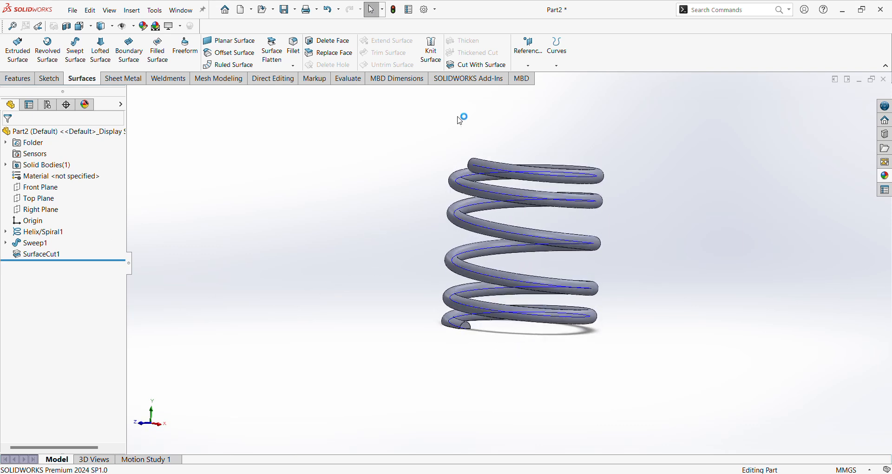
left_click(45, 201)
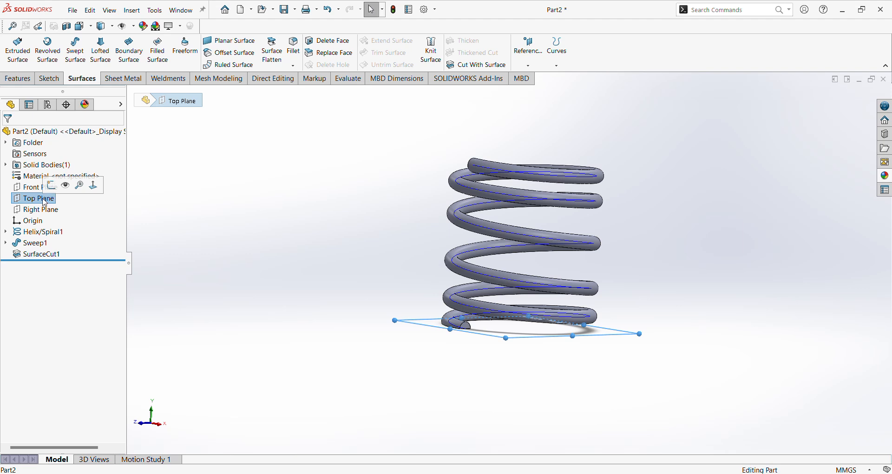
left_click(531, 66)
left_click(539, 76)
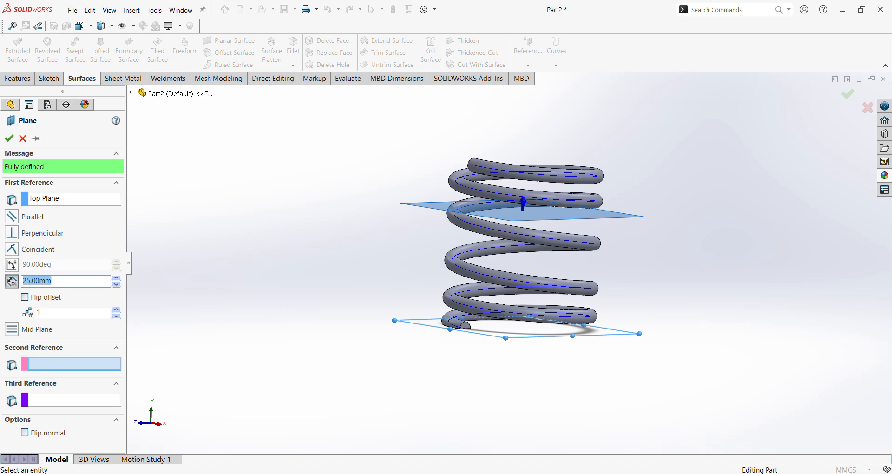
type("35")
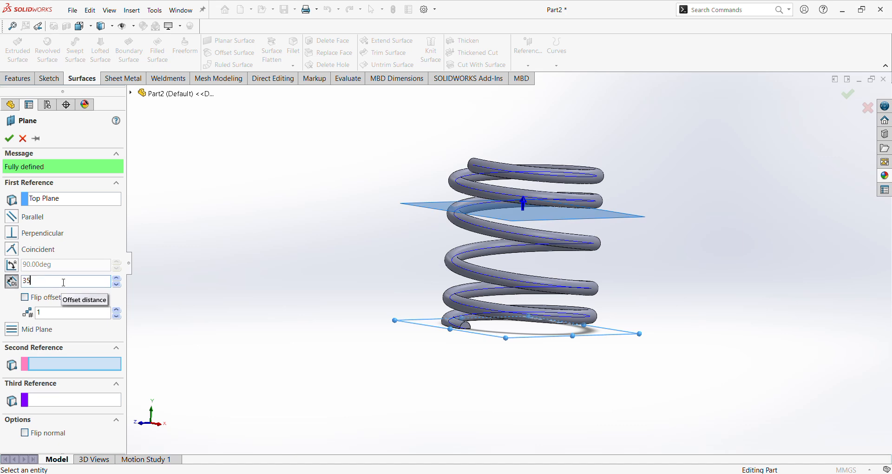
key("Return")
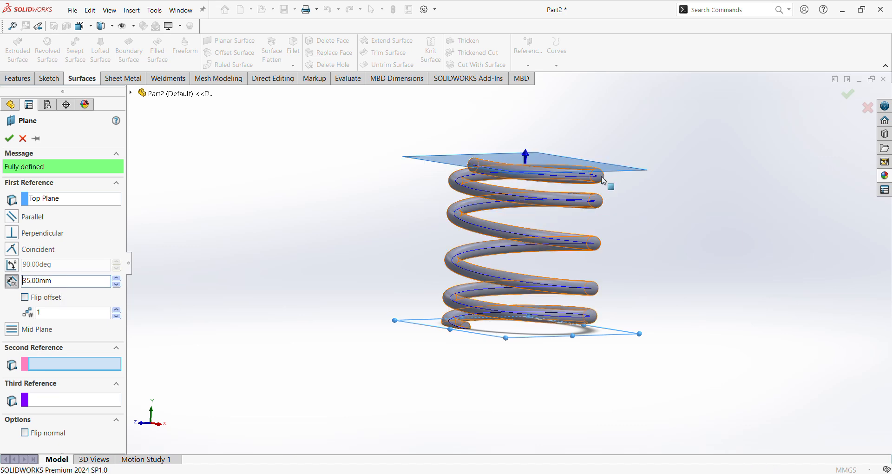
middle_click_drag(453, 201, 514, 225)
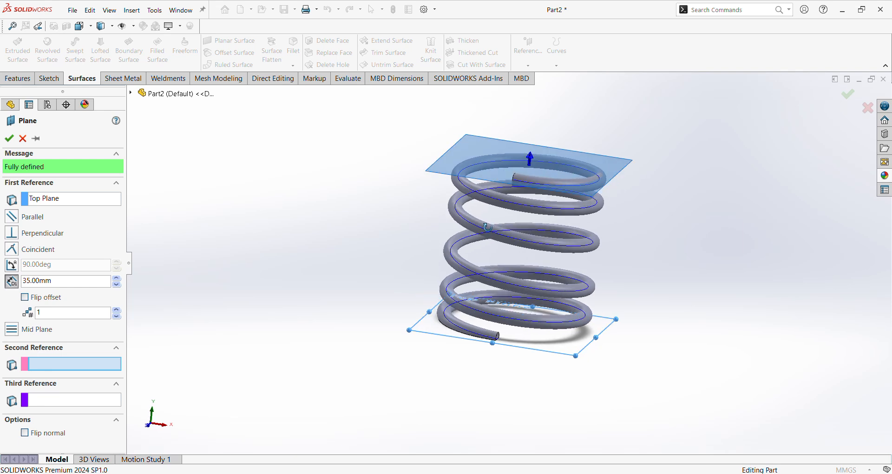
left_click(9, 138)
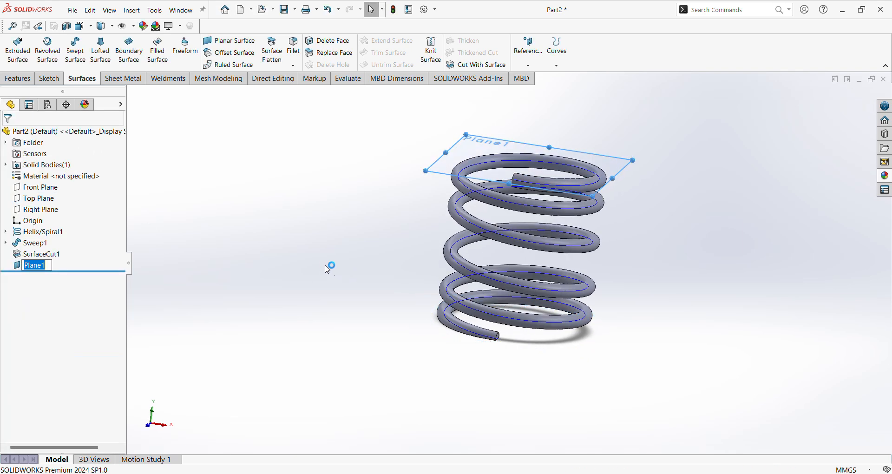
left_click(300, 272)
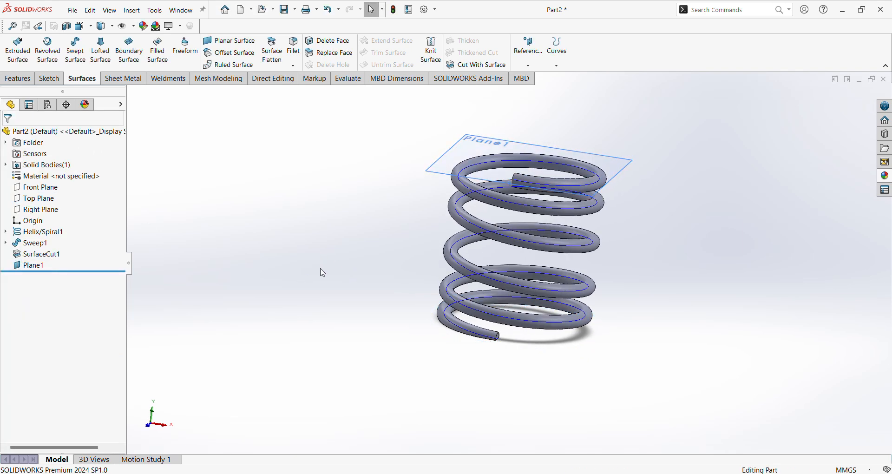
Cut the spring's upper end flat with a surface cut at the offset plane, flipping the direction to remove the material above it
left_click(28, 266)
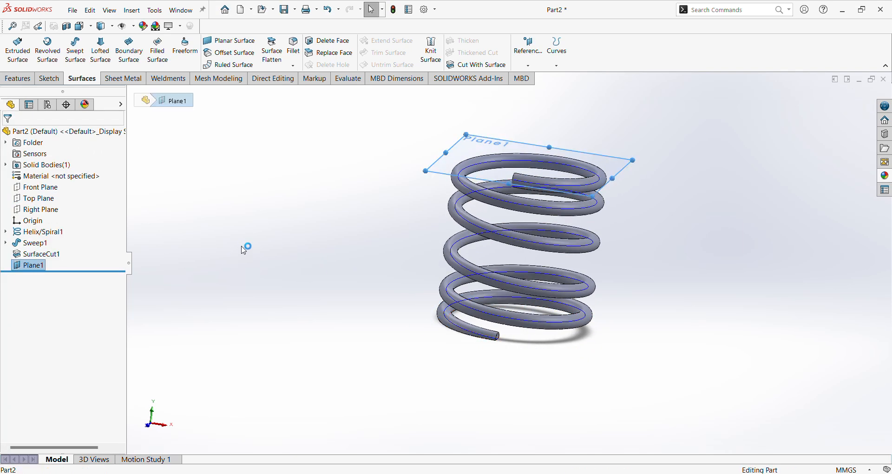
left_click(475, 66)
middle_click_drag(537, 281, 530, 245)
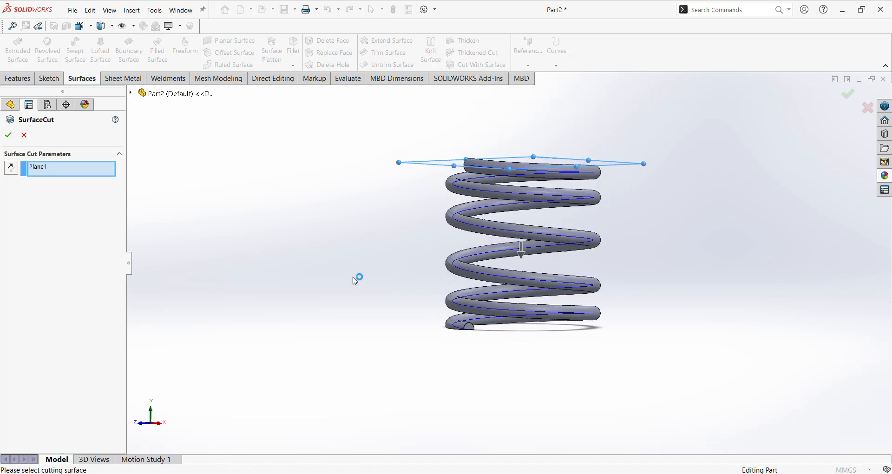
left_click(10, 168)
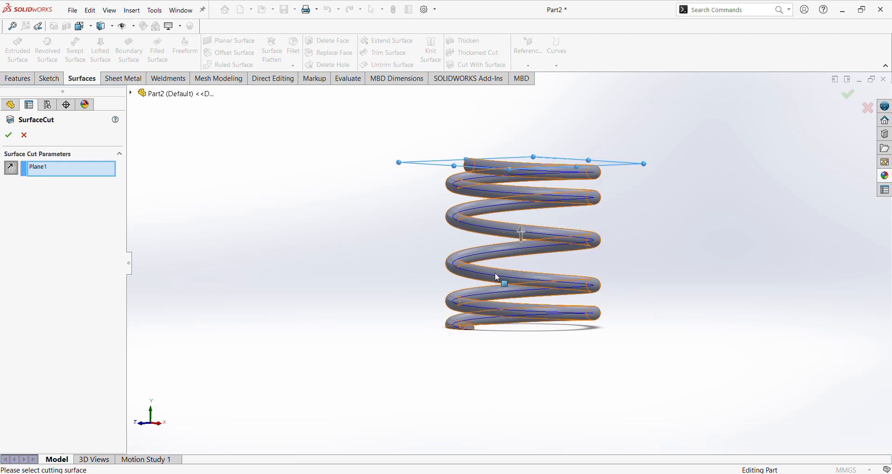
left_click(8, 135)
scroll(406, 246, "up", 1)
middle_click_drag(429, 232, 454, 281)
key("ctrl+7")
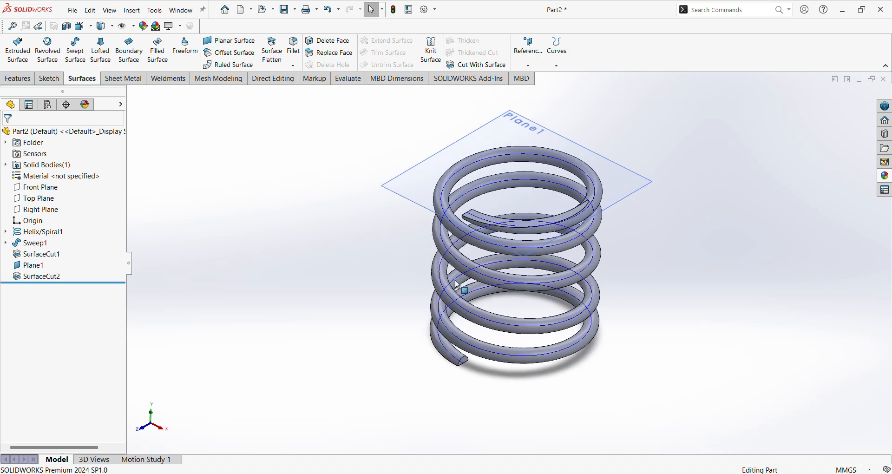
middle_click_drag(449, 284, 490, 242)
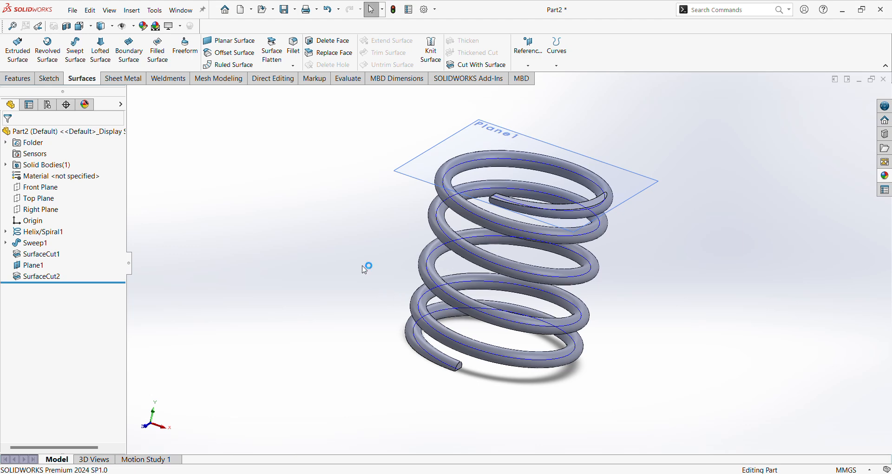
key("ctrl+7")
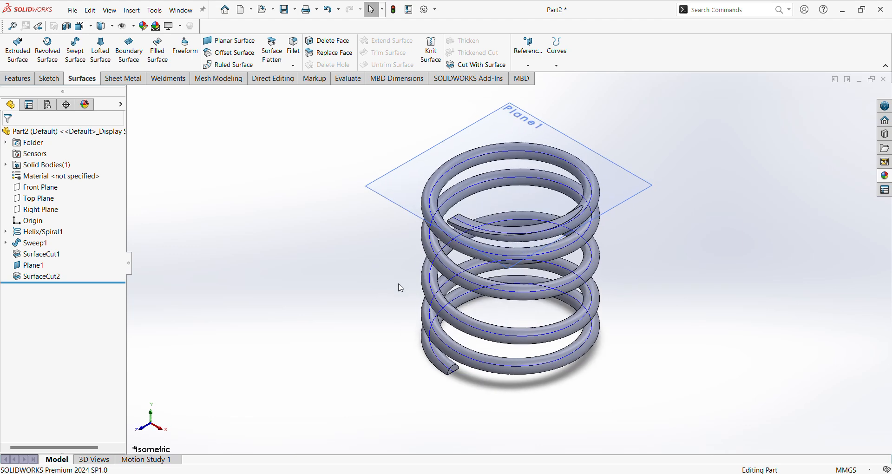